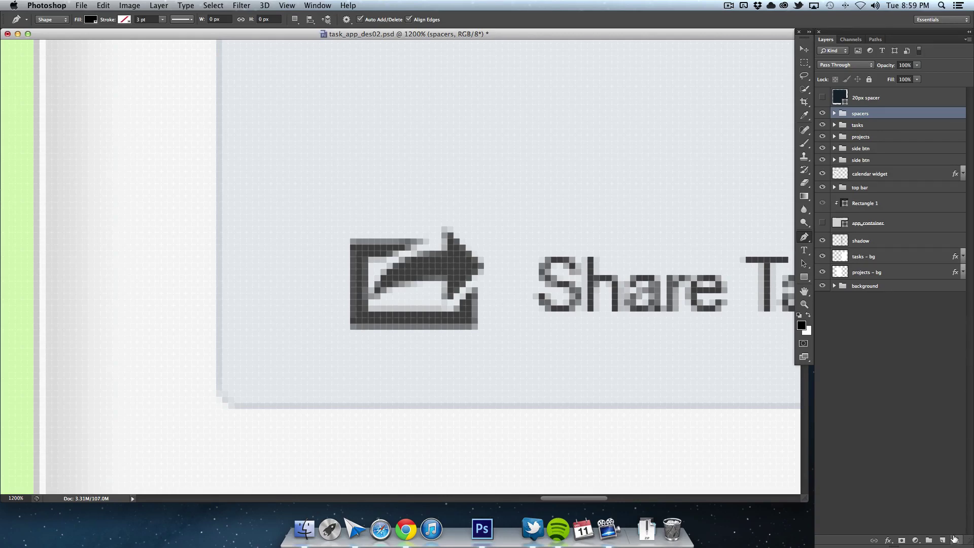
Add a new layer and draw a dark rectangle over the share icon
left_click(944, 540)
left_click(804, 276)
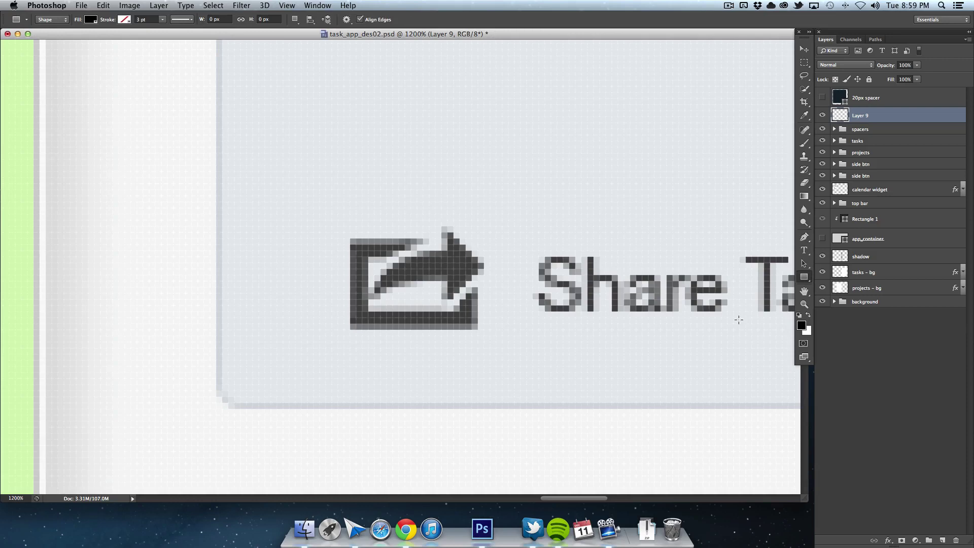
left_click(801, 326)
left_click(423, 216)
key("Return")
left_click_drag(350, 240, 478, 329)
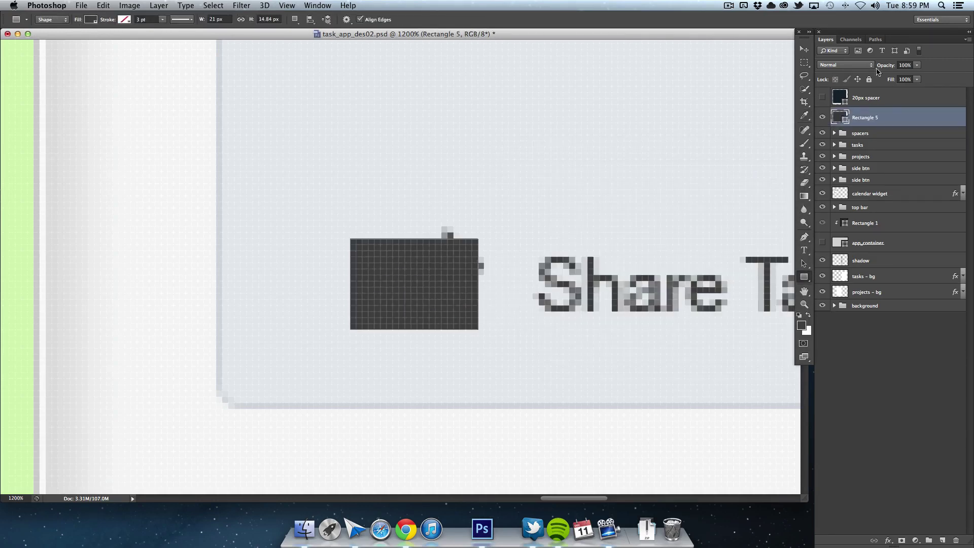
Narrow the rectangle to 21 px wide and move the inner path's top and bottom edges inward
left_click(804, 264)
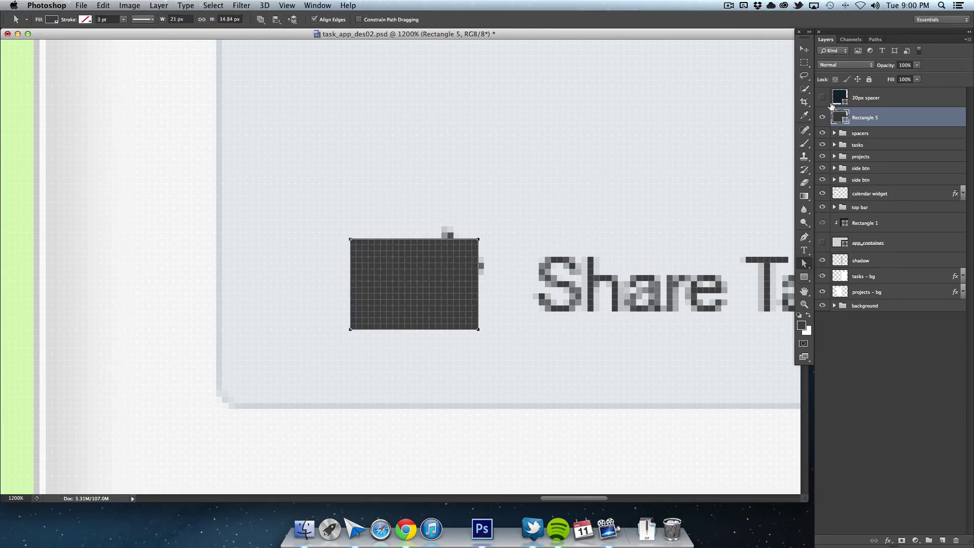
left_click(415, 261)
key("super+equal")
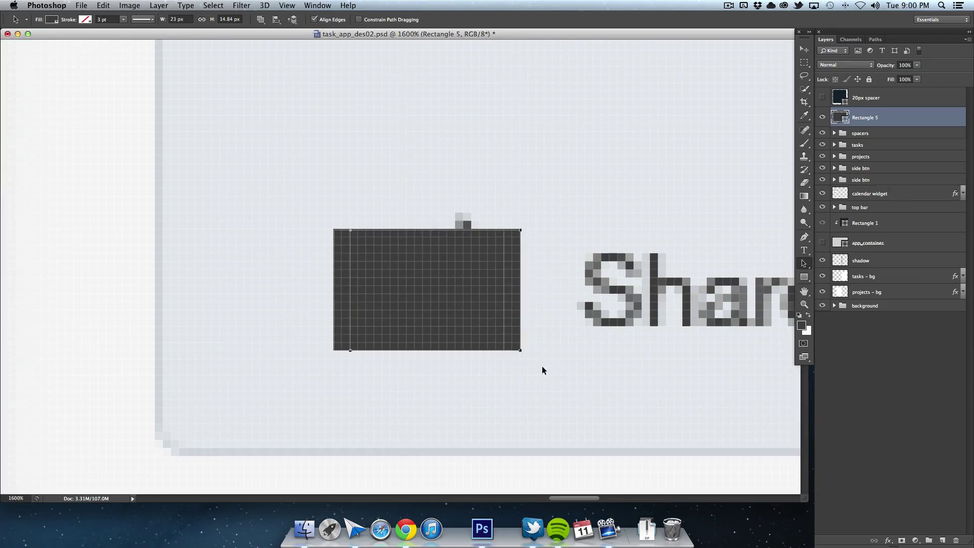
left_click(835, 145, "alt")
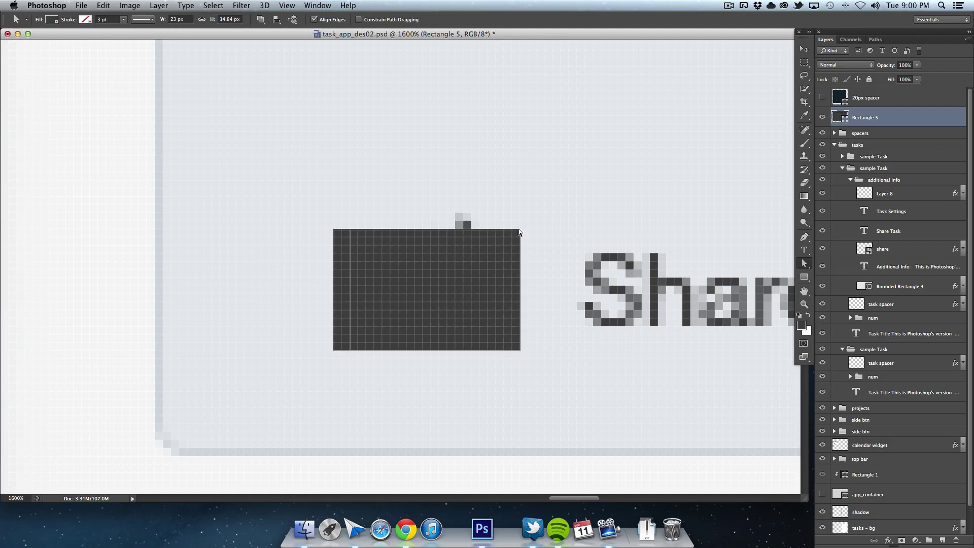
left_click_drag(522, 354, 501, 313)
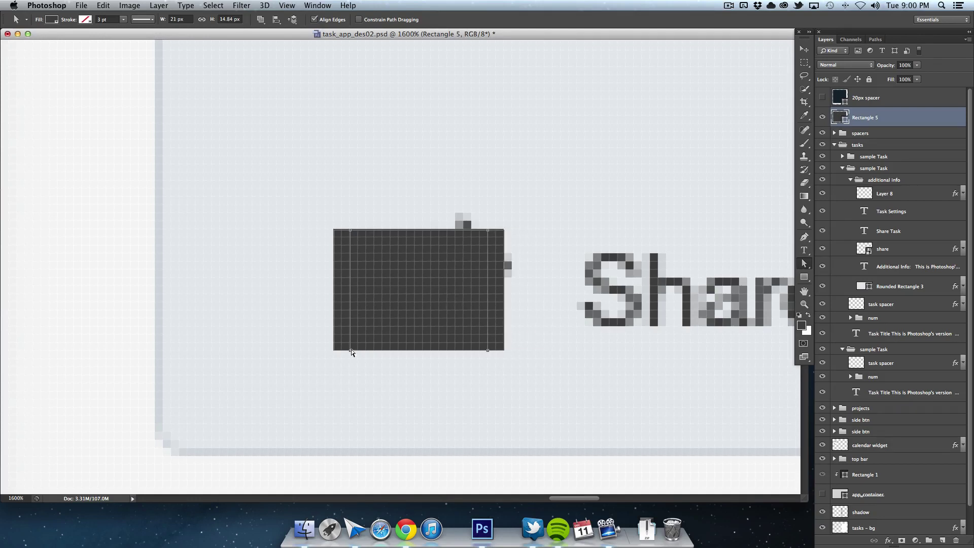
left_click_drag(489, 351, 489, 334)
left_click_drag(352, 235, 352, 250)
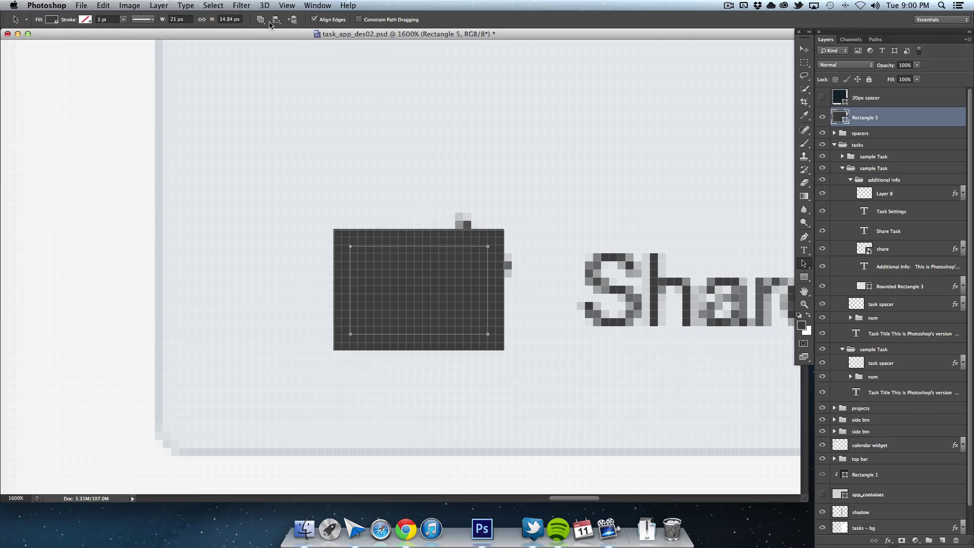
Apply Subtract Front Shape to cut out the centre, leaving an empty Shape 1 layer above
left_click(274, 21)
left_click(304, 54)
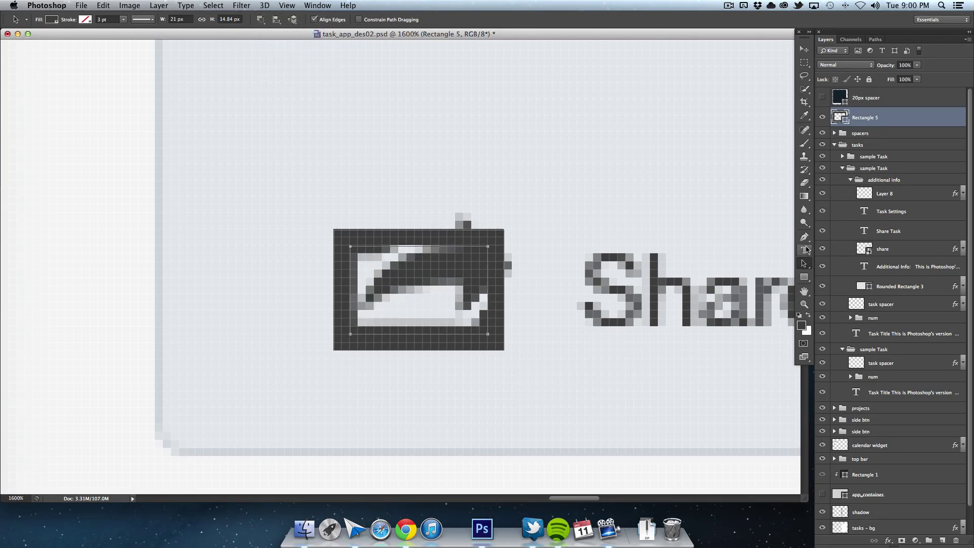
left_click(804, 237)
left_click(476, 248)
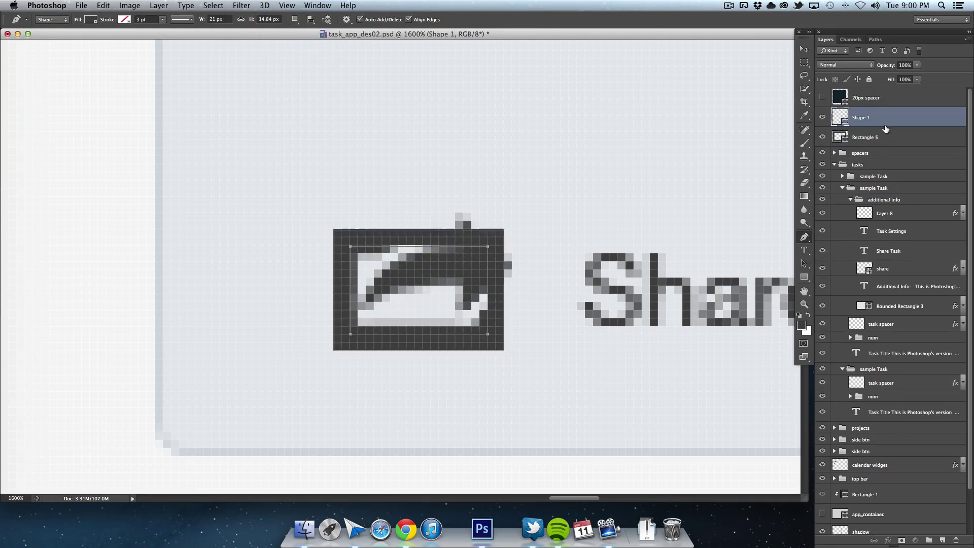
Trace the share icon's arrow on Shape 1 with pen anchors, closing it with a curved underside
left_click(823, 137)
left_click(823, 137)
left_click(823, 137)
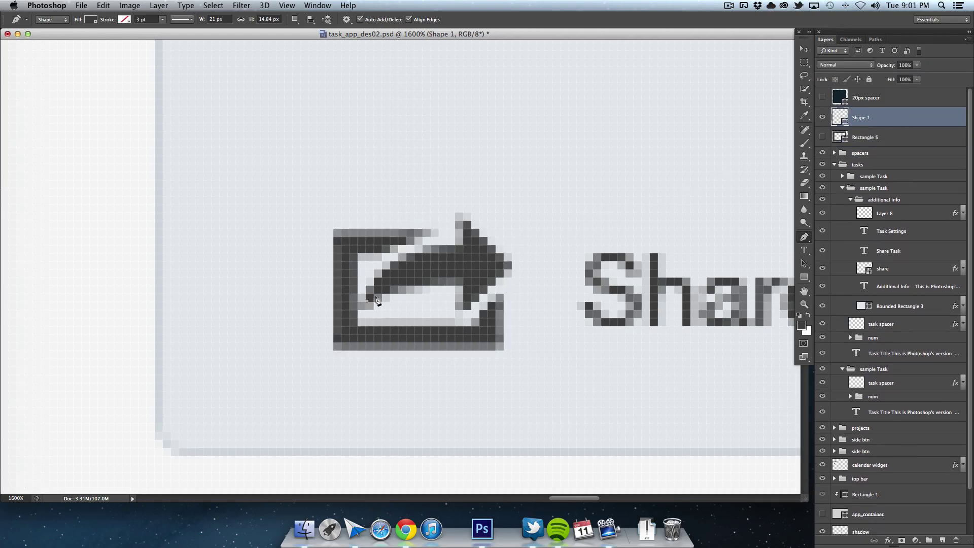
left_click_drag(464, 246, 540, 244)
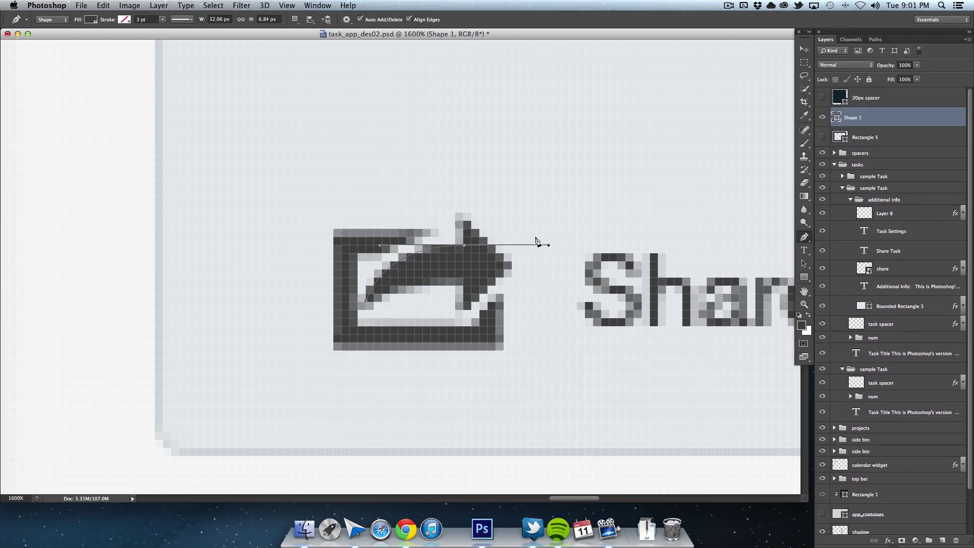
left_click(464, 222)
left_click(512, 264)
left_click(464, 308)
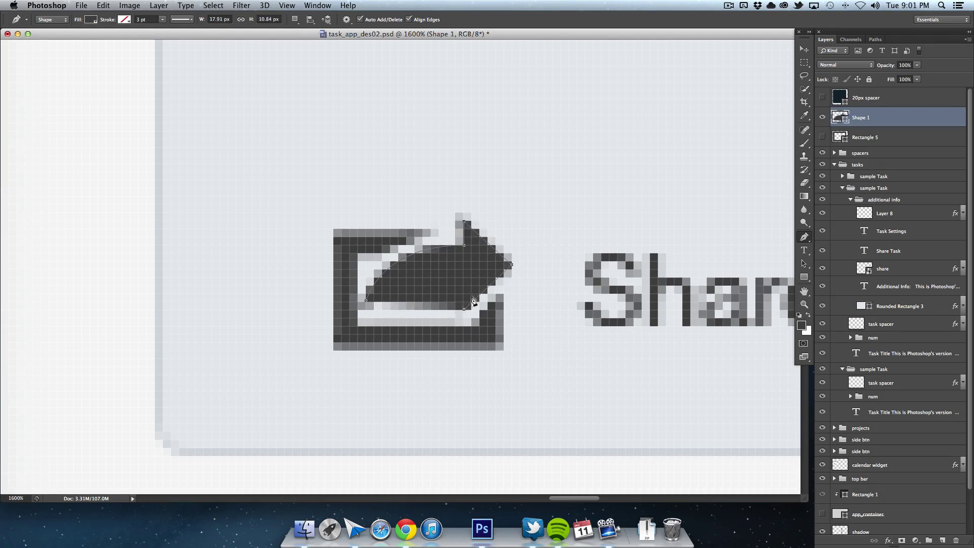
left_click(464, 286)
left_click_drag(366, 300, 314, 347)
key("Return")
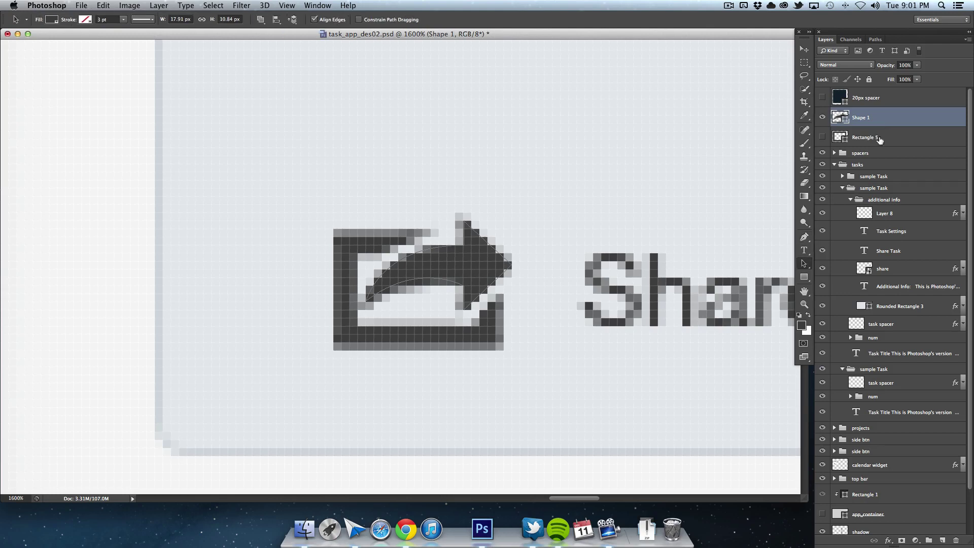
Merge the arrow into Rectangle 5, then draw a rectangle over the arrowhead and merge it in
left_click(866, 137, "shift")
key("ctrl+e")
key("u")
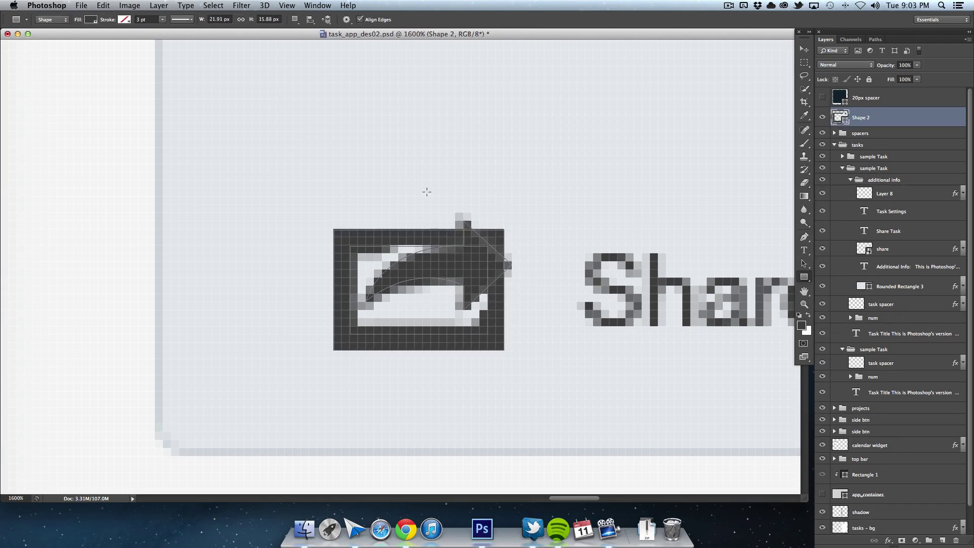
left_click_drag(415, 197, 544, 309)
left_click(866, 137, "shift")
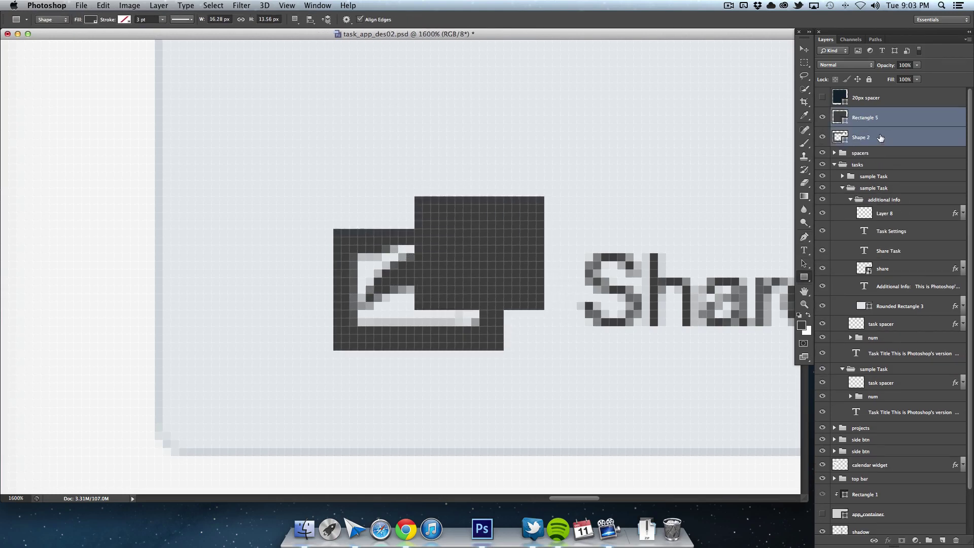
key("ctrl+e")
Set the new rectangle to Intersect Shape Areas and nudge the path into position
key("a")
left_click(265, 19)
left_click(282, 52)
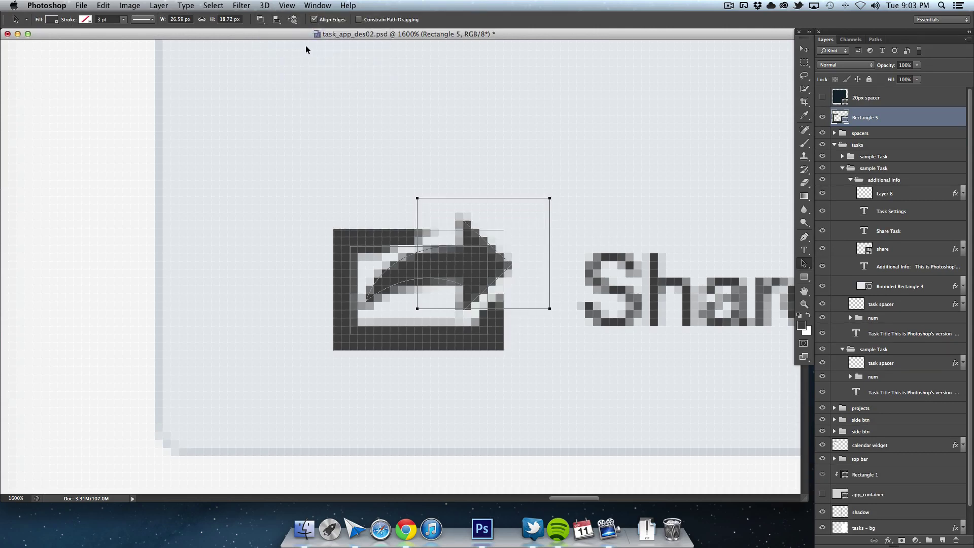
key("shift+Left")
key("shift+Left")
key("shift+Left")
key("shift+Down")
key("shift+Down")
key("Down")
key("Down")
key("Down")
key("Down")
key("Down")
key("Down")
key("Down")
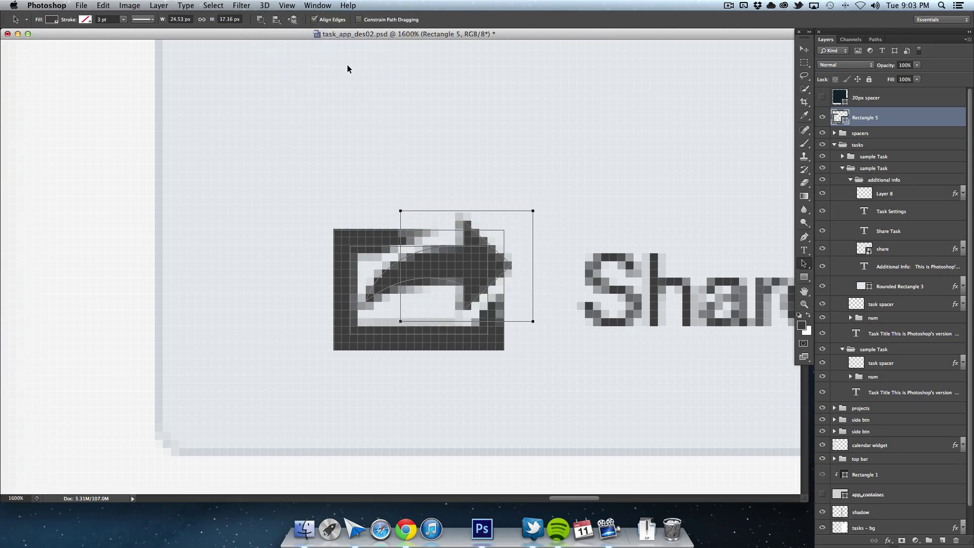
key("Left")
key("Left")
key("Left")
key("Left")
key("Left")
key("Left")
key("Left")
key("Left")
key("Left")
key("Left")
key("Left")
key("Left")
key("Left")
key("Left")
key("Left")
key("Left")
key("Left")
key("Left")
key("Left")
key("Down")
key("Down")
key("Down")
key("Down")
key("Down")
key("Down")
key("Down")
key("Down")
key("Down")
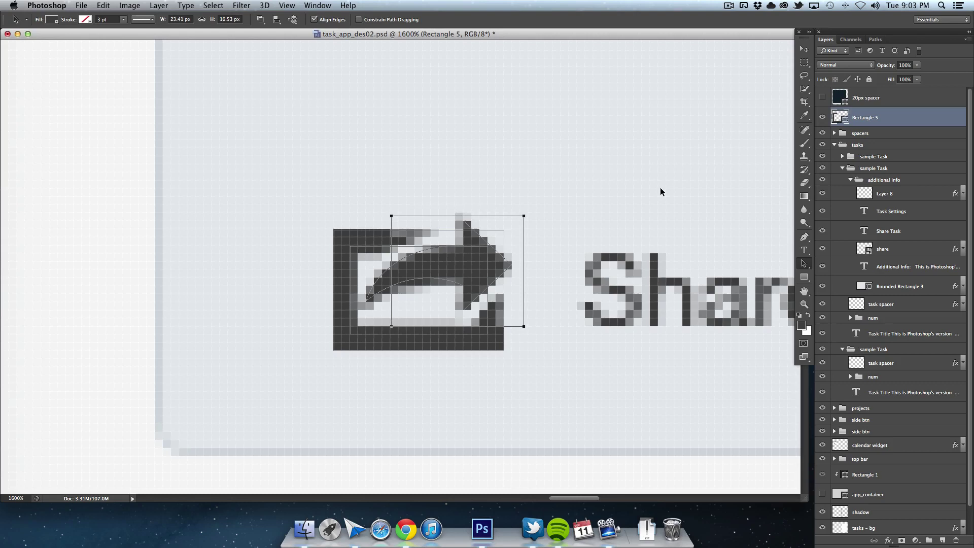
key("Left")
key("Left")
key("Left")
key("Left")
key("Left")
key("Left")
key("Left")
key("Left")
key("Left")
key("Left")
key("Left")
key("Left")
key("Left")
key("Left")
key("Left")
key("Left")
key("Left")
key("Left")
key("Left")
key("Left")
key("Right")
key("Right")
key("Right")
key("Right")
key("Right")
key("Right")
key("Right")
key("Right")
key("Right")
key("Right")
key("Right")
key("Right")
key("Right")
key("Right")
key("Right")
key("Right")
key("Right")
key("Right")
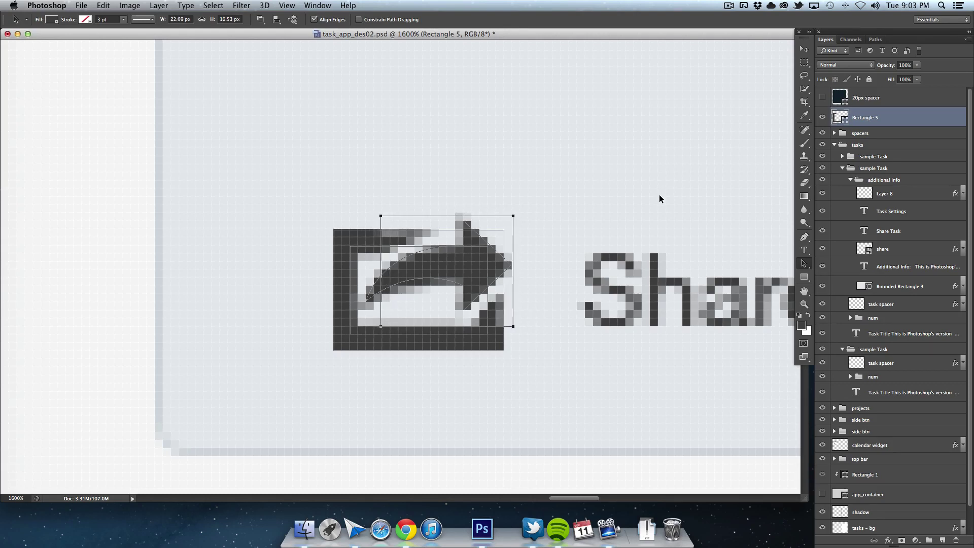
key("Right")
key("Right")
key("Right")
key("Right")
key("Right")
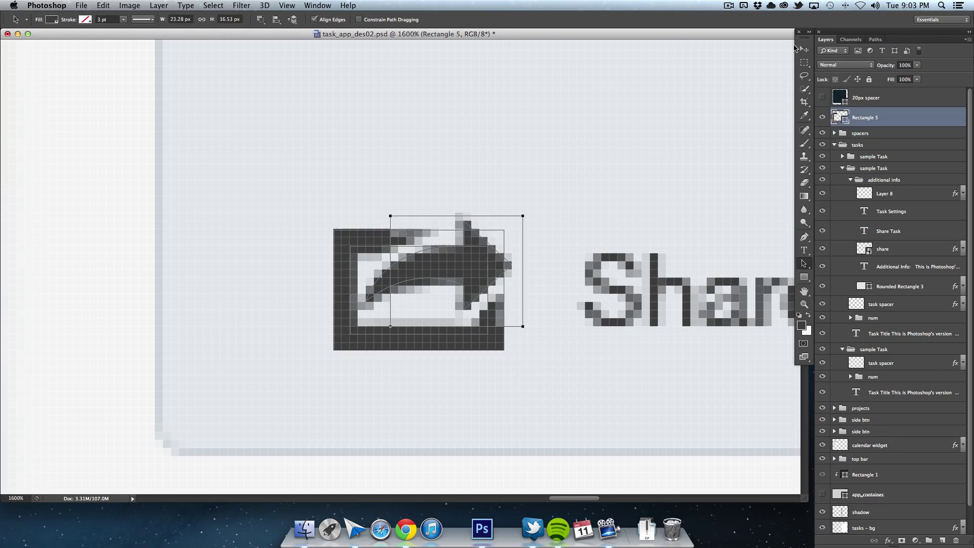
Zoom out and back in to check the combined icon in context
key("v")
key("a")
key("super+minus")
key("super+minus")
key("super+minus")
key("super+minus")
key("super+minus")
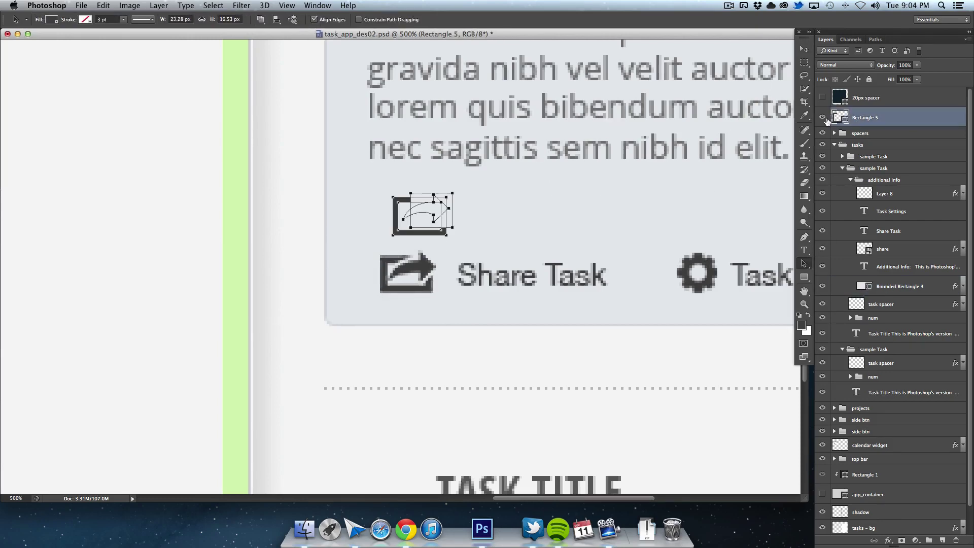
key("super+plus")
key("super+plus")
key("super+plus")
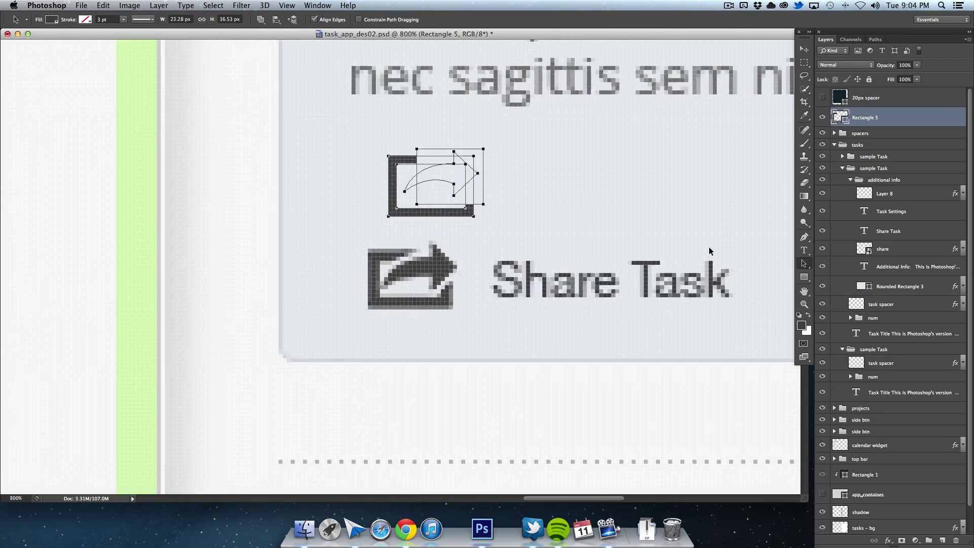
Isolate Rectangle 5, bring it to the top, and rearrange the stacking order of its paths
left_click(823, 117, "alt")
key("super+bracketright")
right_click(409, 174)
key("Escape")
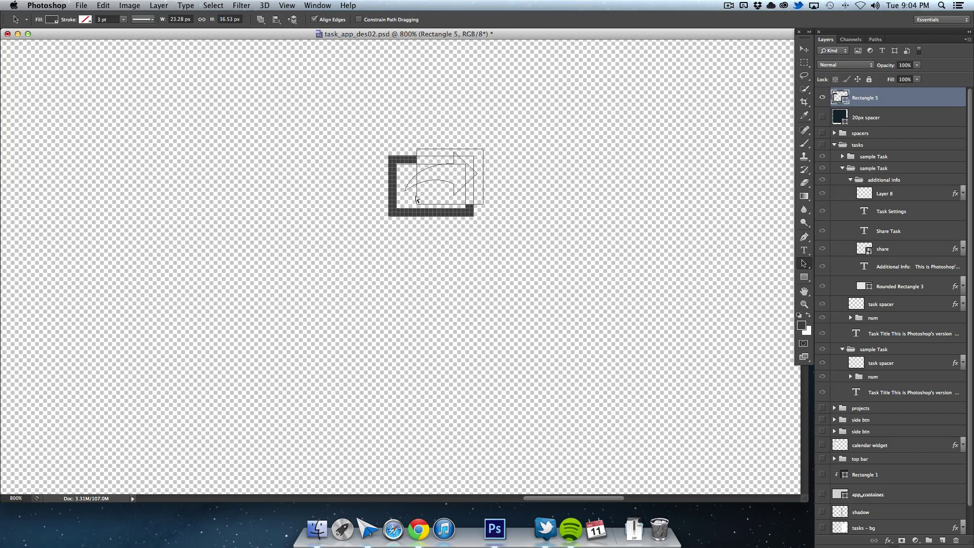
left_click(292, 19)
left_click(325, 25)
left_click(293, 20)
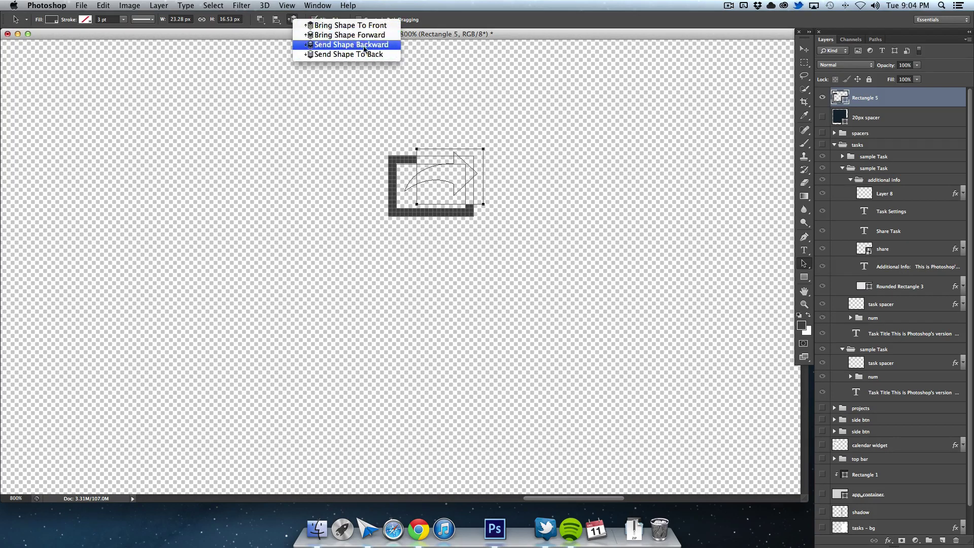
left_click(356, 51)
Exclude overlapping areas, merge the shape components, and nudge the arrow up and right in its box
left_click(260, 19)
left_click(318, 40)
left_click(260, 19)
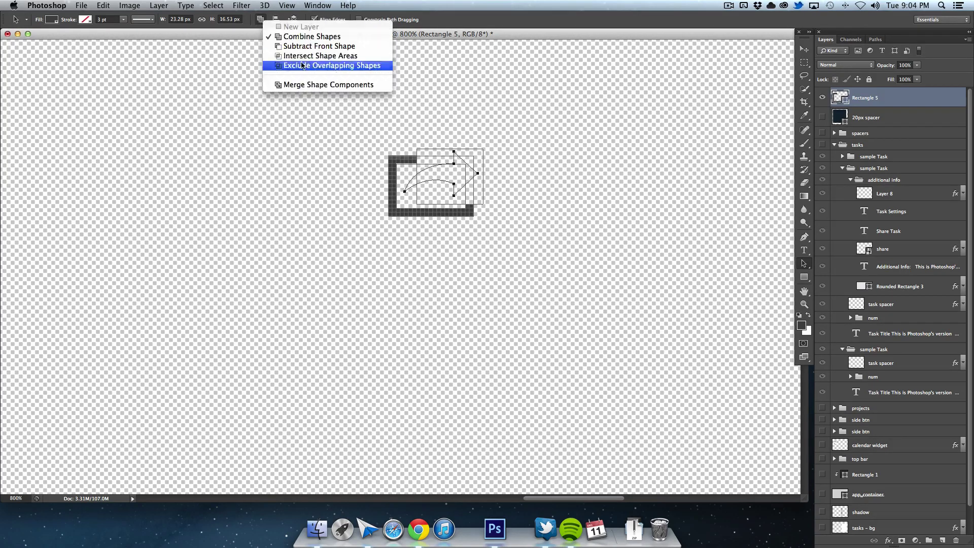
left_click(311, 85)
left_click(424, 167)
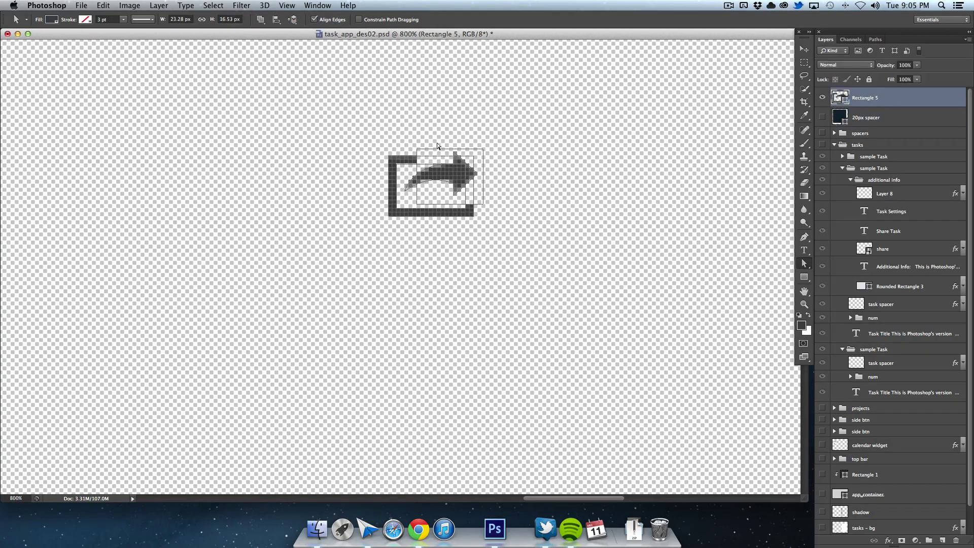
key("super+plus")
left_click(583, 226)
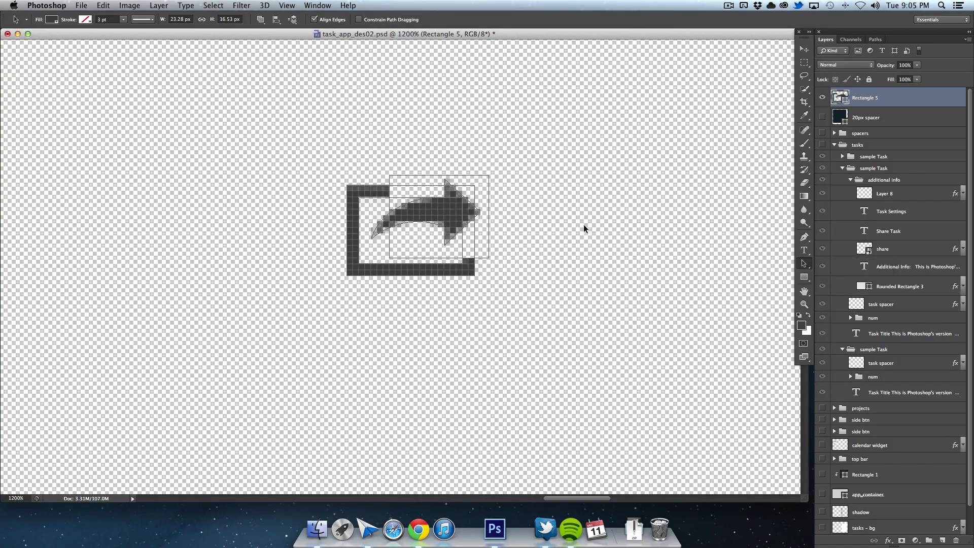
mouse_move(487, 213)
left_mouse_down()
mouse_move(495, 208)
mouse_move(501, 221)
left_mouse_up()
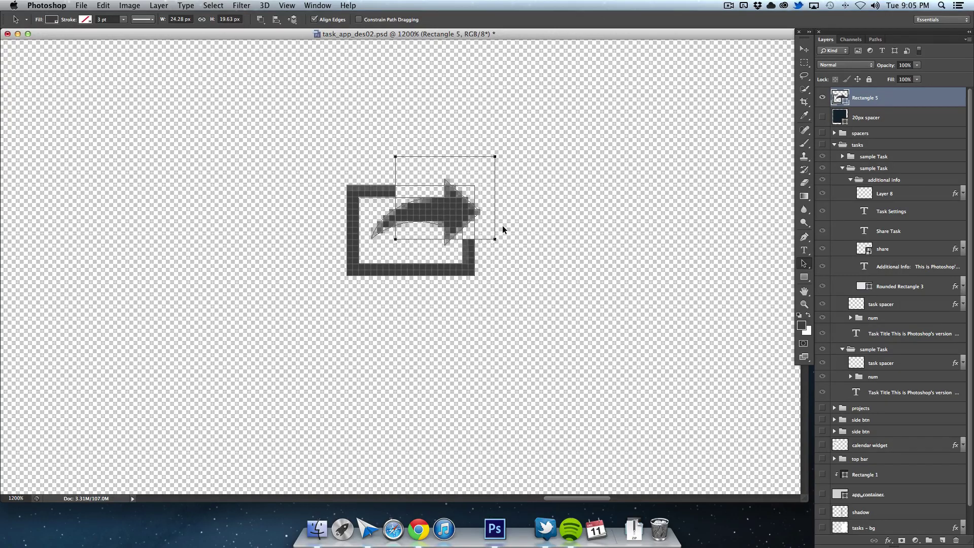
Show all mockup layers and move the new share icon into place beside Share Task
left_click(868, 118)
left_click(835, 144)
left_click(823, 98, "alt")
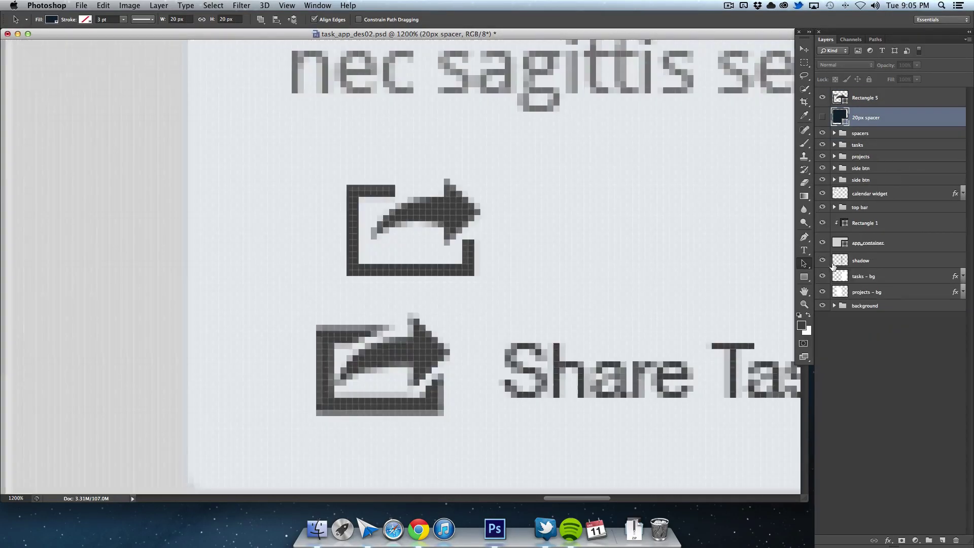
left_click(865, 98)
left_click_drag(584, 211, 645, 205)
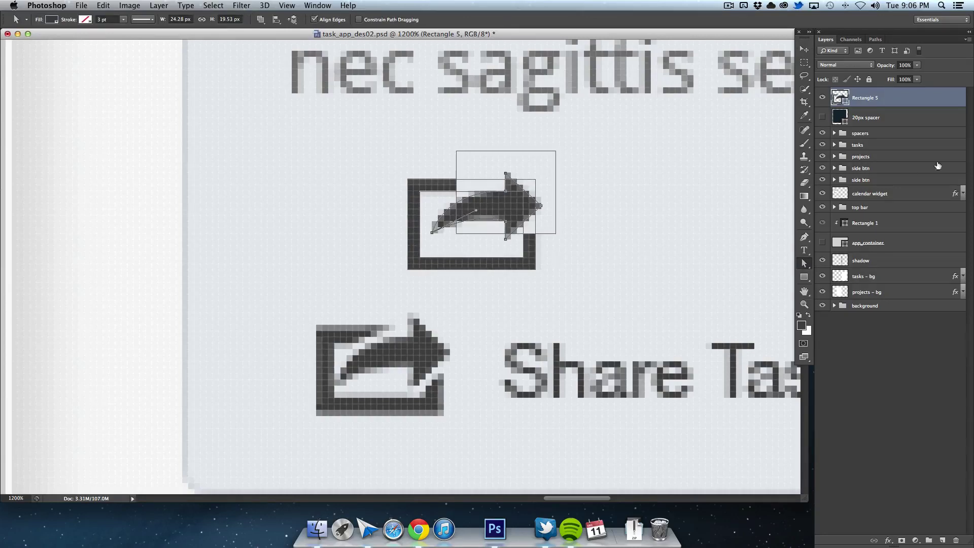
key("alt+bracketleft")
Draw a 12 px circle and move it just above and right of the gear icon
key("alt+bracketright")
key("v")
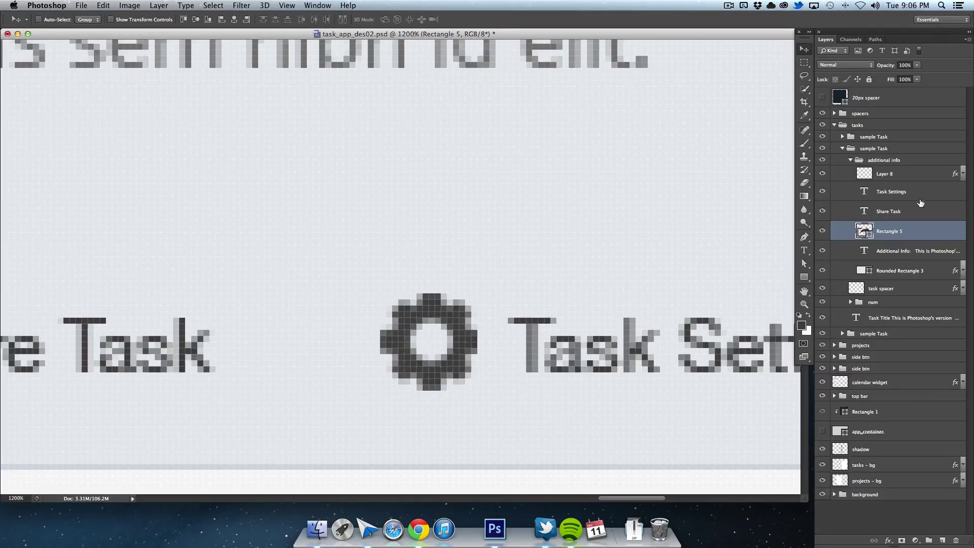
left_click(804, 277)
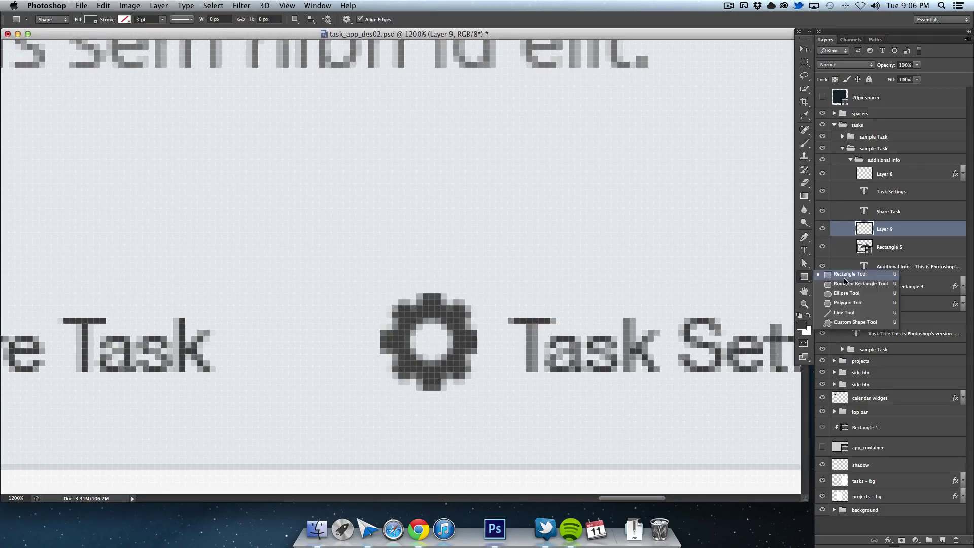
left_click(843, 296)
left_click_drag(398, 305, 478, 378)
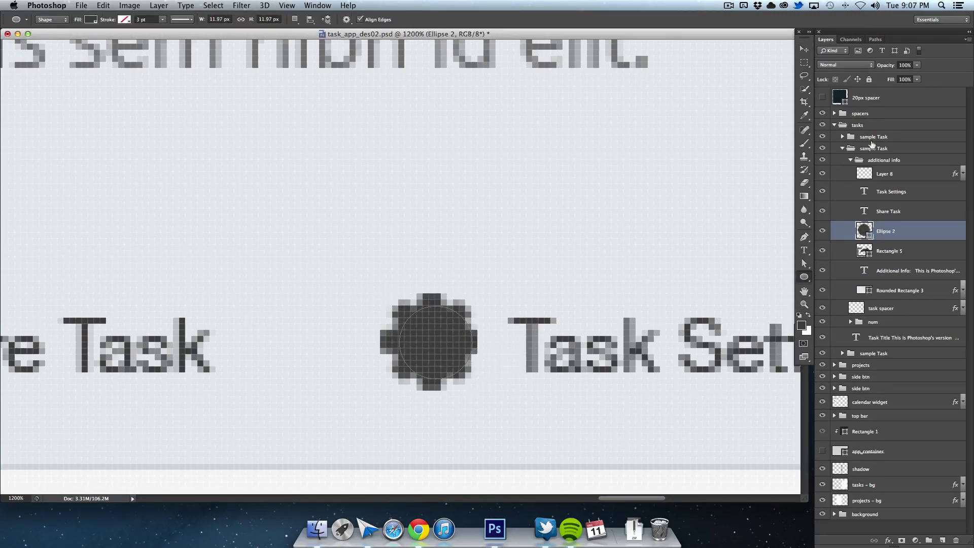
key("v")
left_click_drag(467, 324, 552, 209)
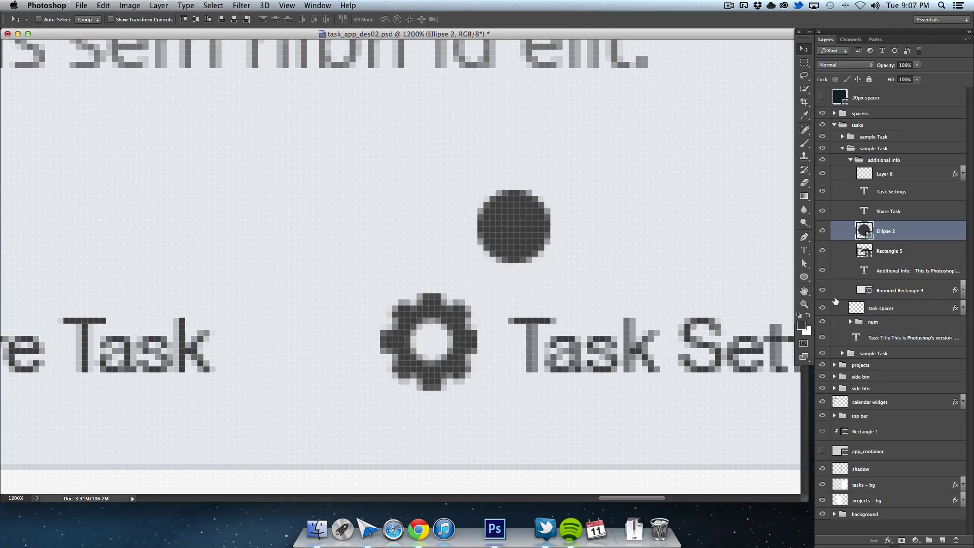
Duplicate the circle path and scale the copy down to about 74%
left_click(804, 276)
left_click(838, 297)
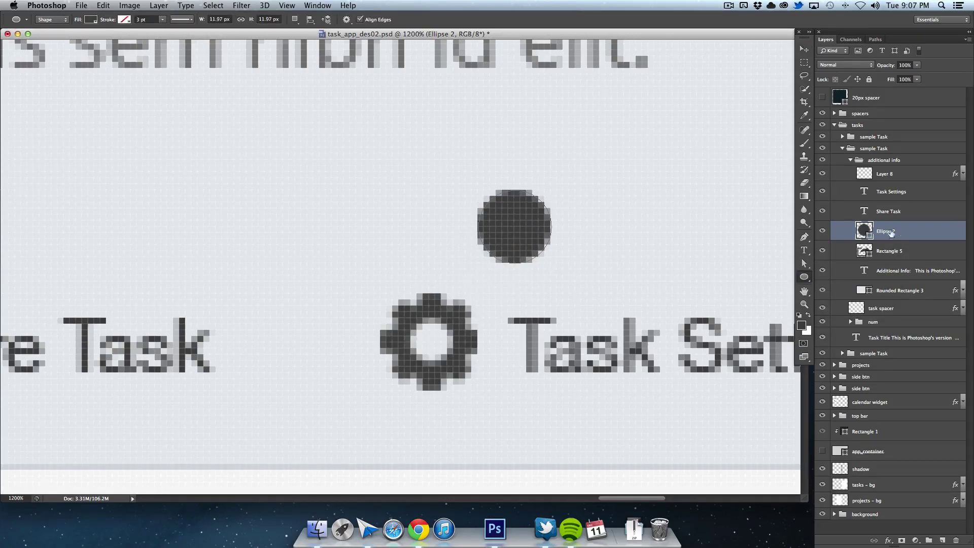
left_click(805, 263)
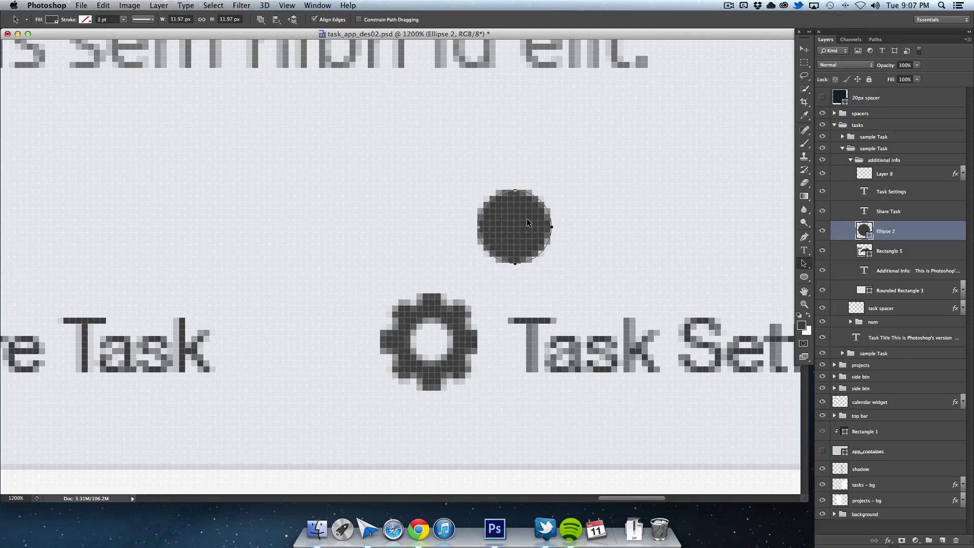
key("super+t")
left_click_drag(553, 263, 546, 250)
left_click(510, 19)
Subtract the smaller circle to form a ring and resize the hole to adjust ring thickness
left_click(277, 19)
left_click(305, 43)
key("super+t")
left_click_drag(552, 227, 537, 227)
left_click(510, 19)
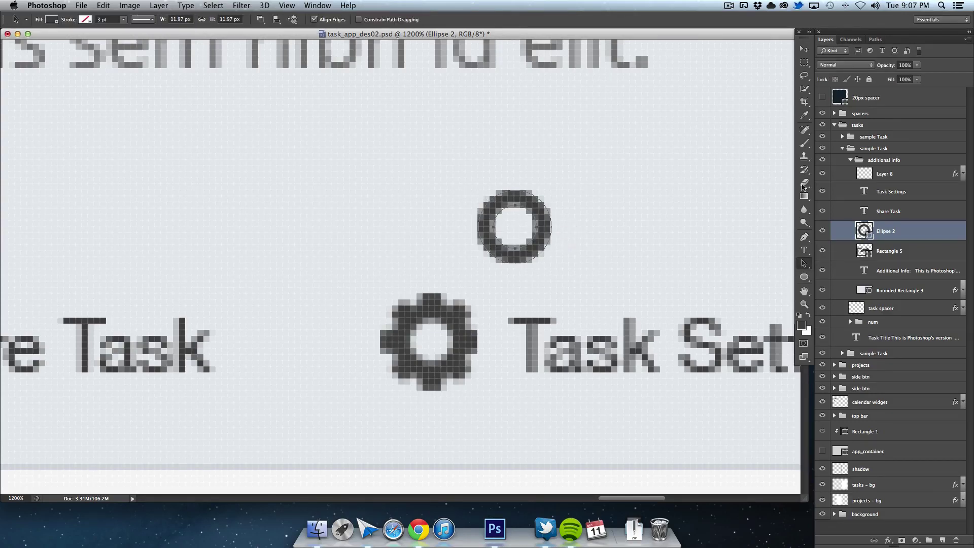
Draw a thin vertical bar across the ring, zoom in, and trim its width by about a pixel
left_click_drag(804, 276, 835, 276)
left_click_drag(509, 178, 525, 275)
key("super+equal")
key("super+equal")
key("super+equal")
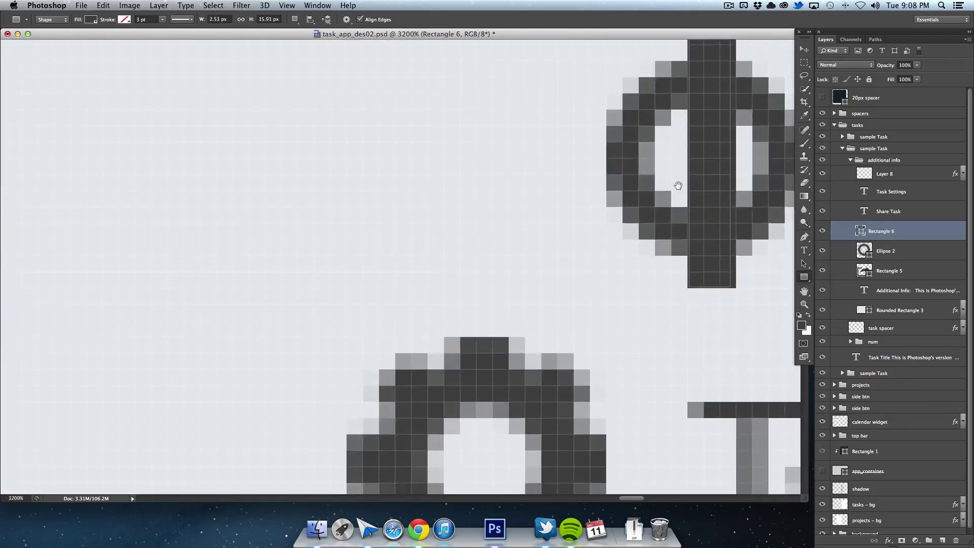
key("a")
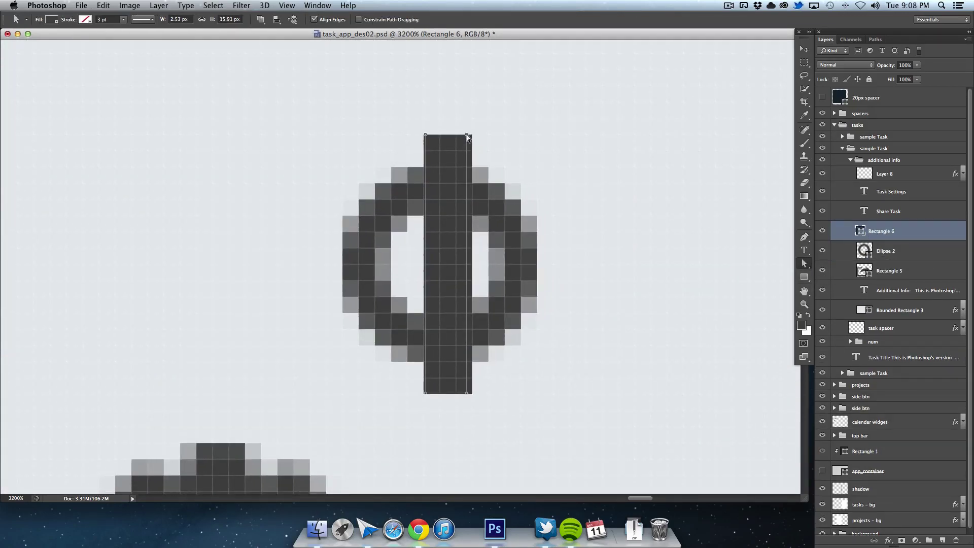
key("Left")
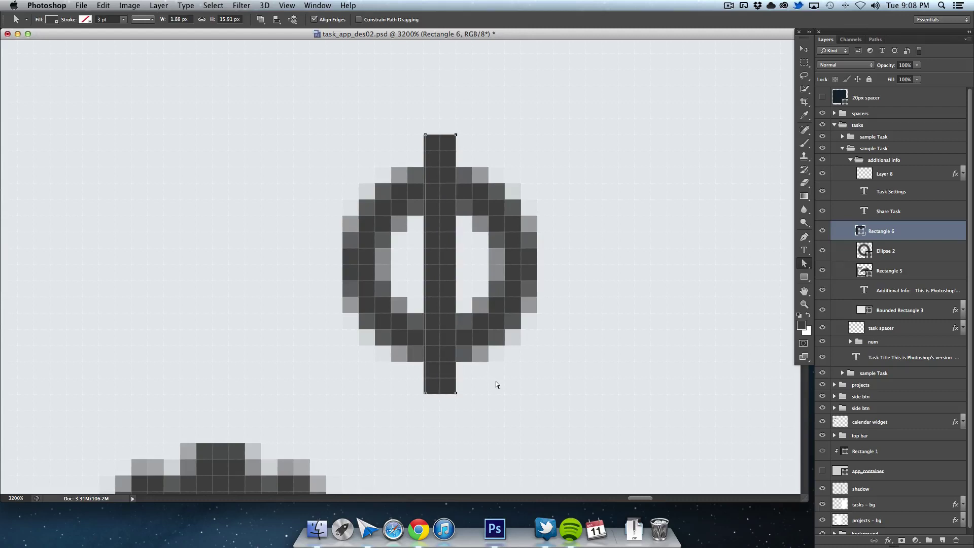
left_click_drag(425, 141, 425, 140)
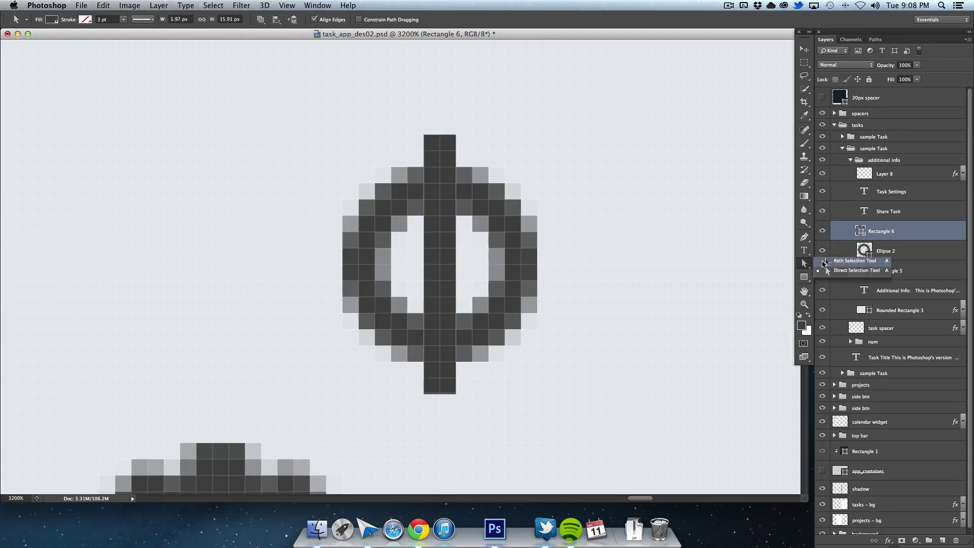
Rotate copies of the bar to a diagonal and to 60° to form gear teeth
key("super+t")
left_click_drag(468, 130, 542, 162)
left_click(510, 19)
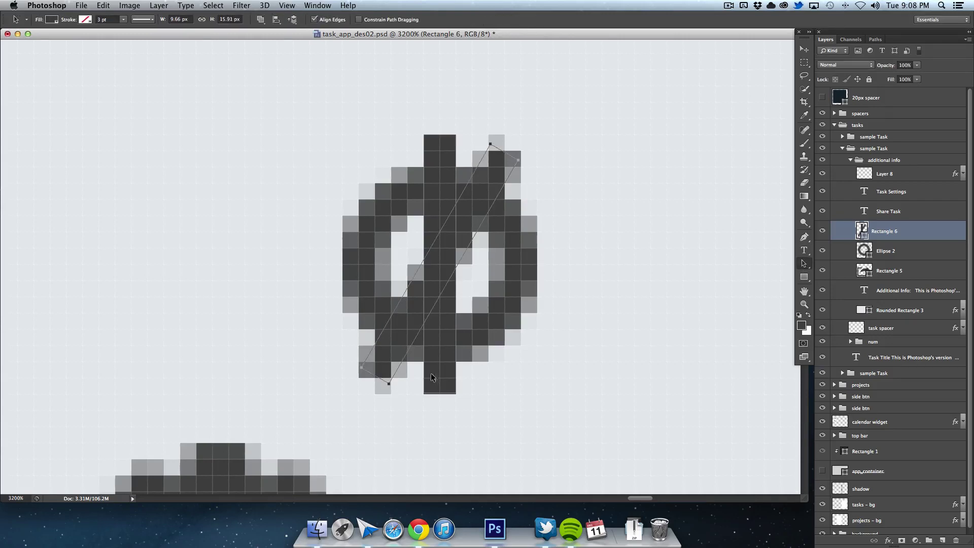
key("super+t")
left_click_drag(550, 113, 601, 212)
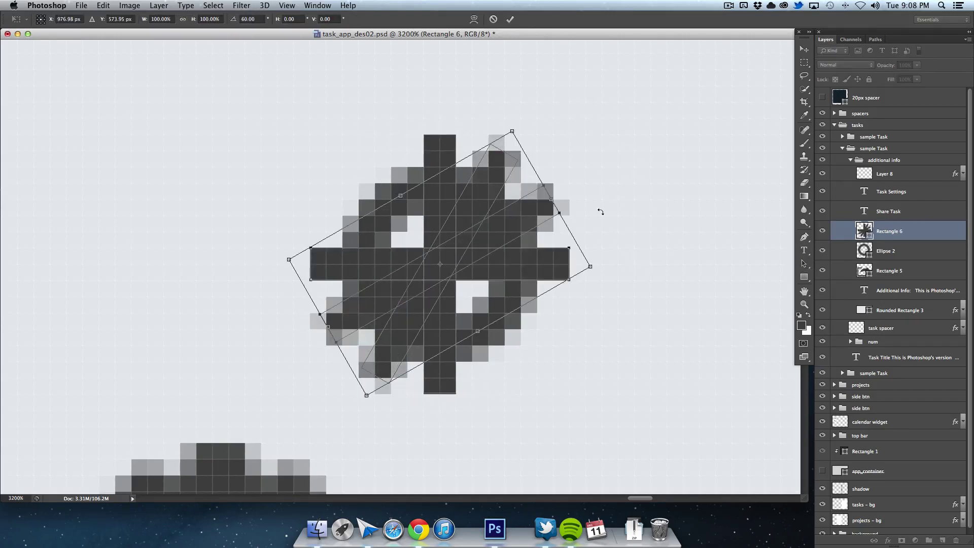
Add the final rotated bar copies and merge the ring into the Rectangle 6 gear shape
key("Return")
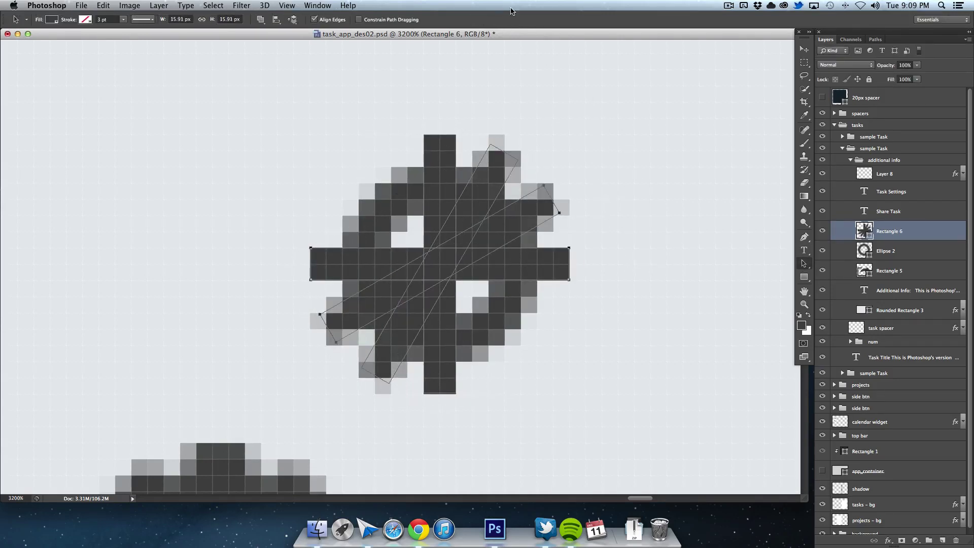
key("super+alt+t")
left_click_drag(624, 148, 627, 309)
left_click(510, 19)
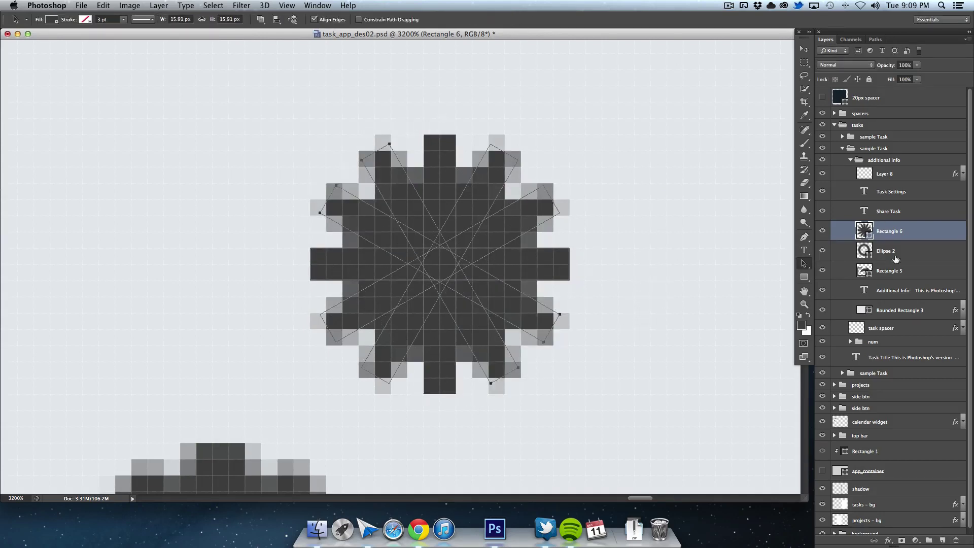
left_click(905, 258, "shift")
key("super+e")
Hide the Rounded Rectangle 3 background and punch the inner circle out of the gear
left_click(496, 254)
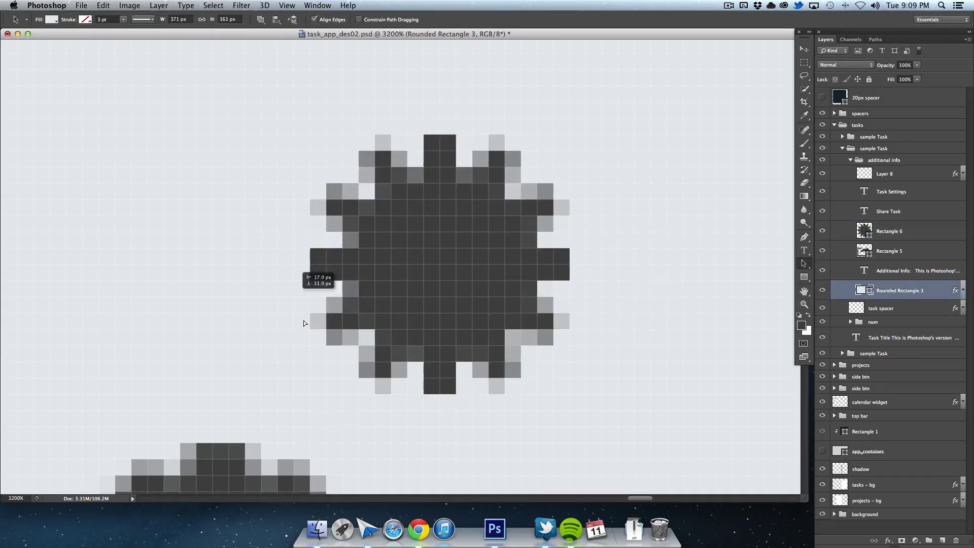
left_click(823, 290)
left_click(418, 403)
left_click(589, 187)
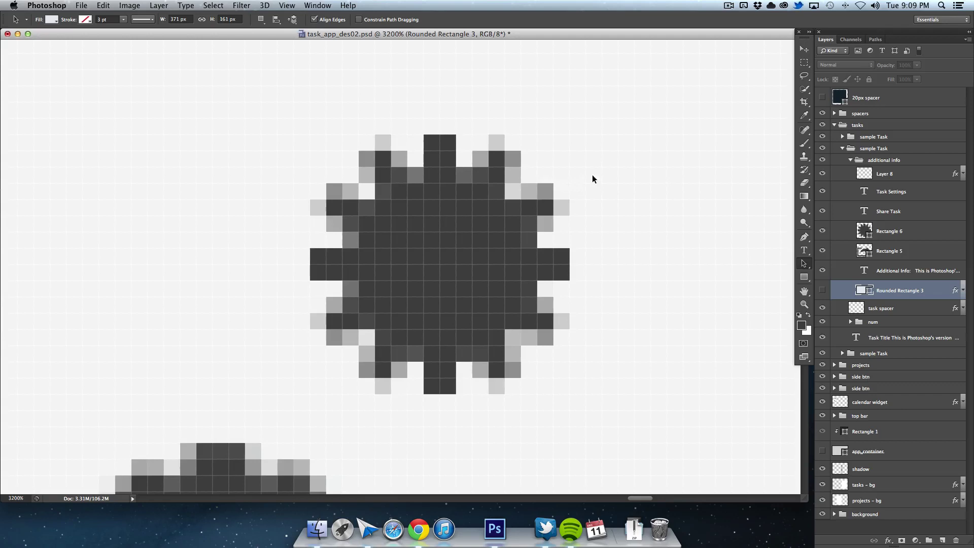
left_click(846, 230)
left_click_drag(659, 137, 490, 270)
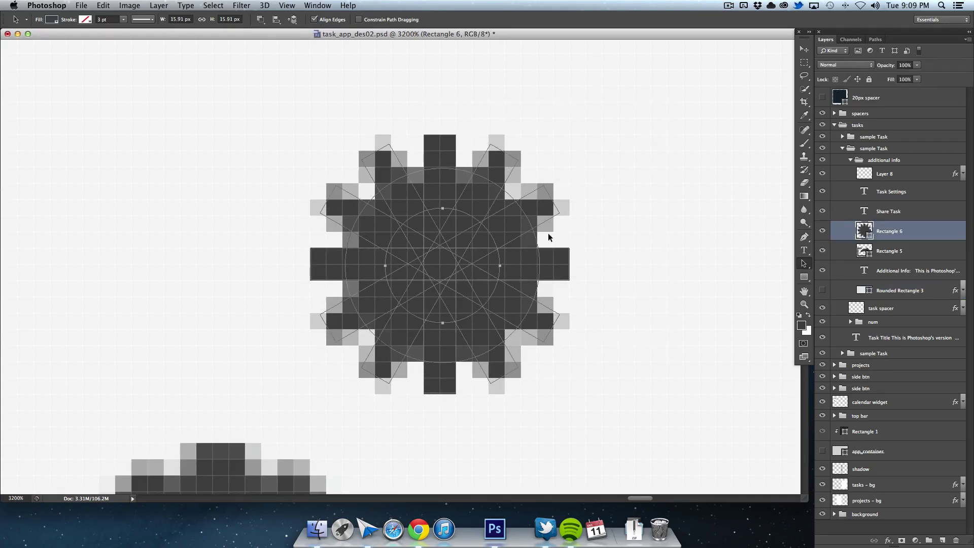
left_click(293, 19)
left_click(345, 25)
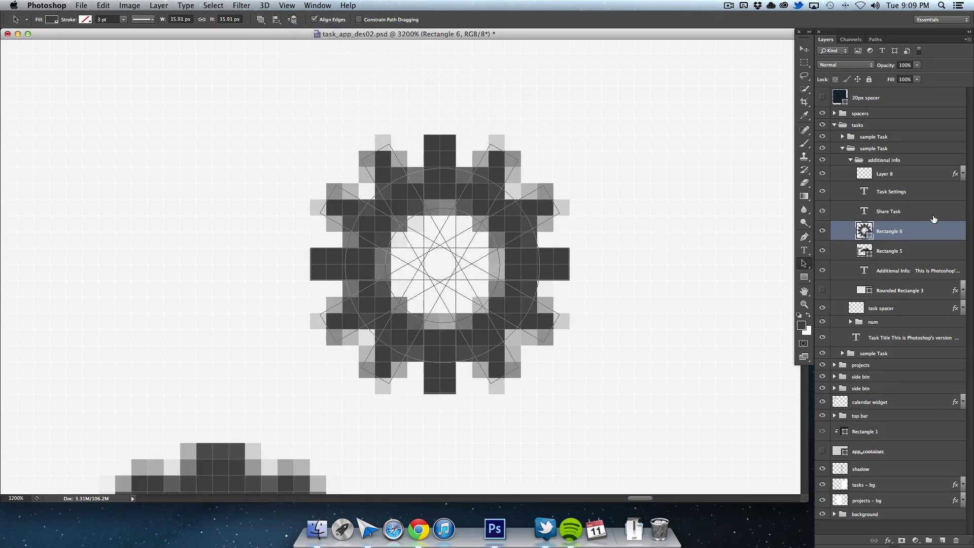
Restore the Rounded Rectangle 3 background and zoom out to view the whole app mockup
left_click(823, 290)
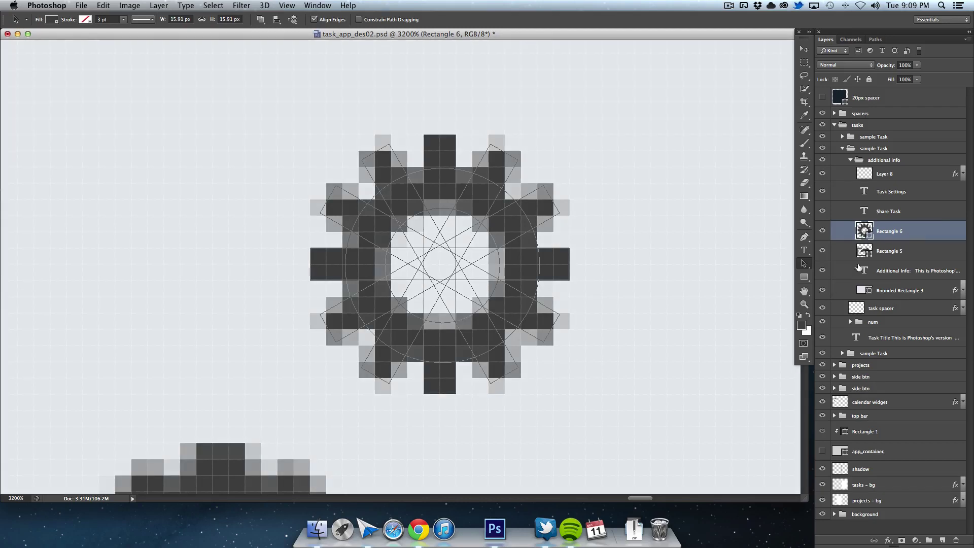
left_click(935, 211)
key("super+minus")
key("super+minus")
key("super+minus")
key("super+minus")
key("super+minus")
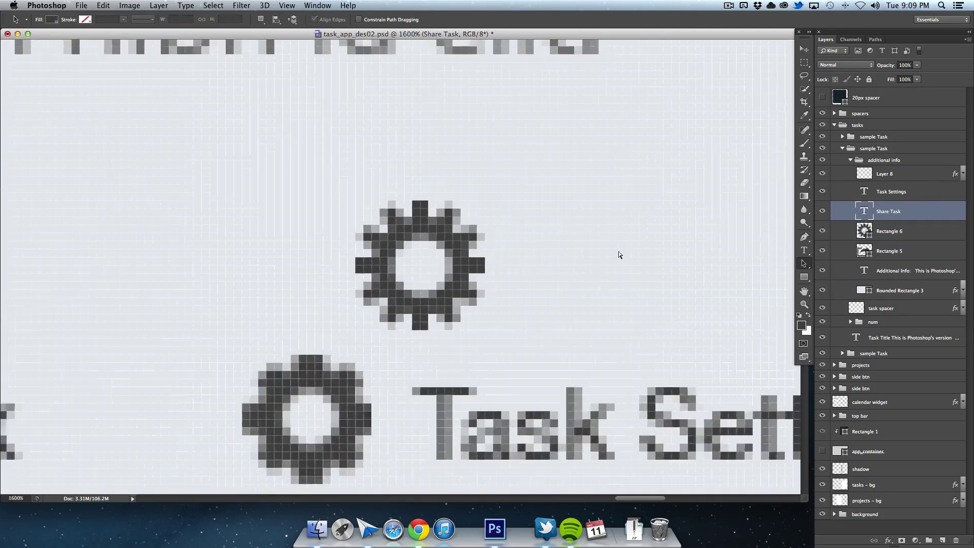
key("super+minus")
key("super+minus")
key("super+minus")
key("super+minus")
key("super+minus")
key("super+minus")
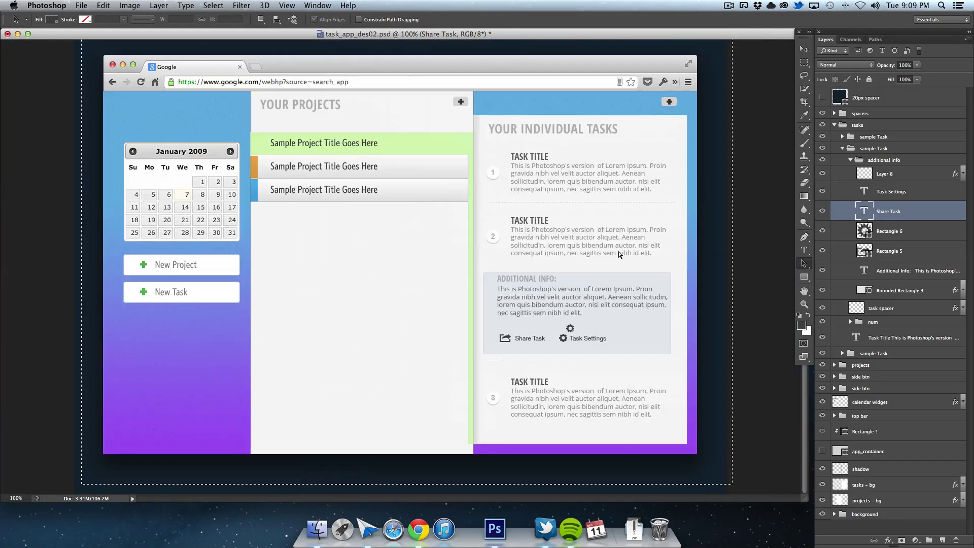
Collapse the Task layer groups and add a new empty layer above the spacers group
key("v")
left_click(663, 255, "super")
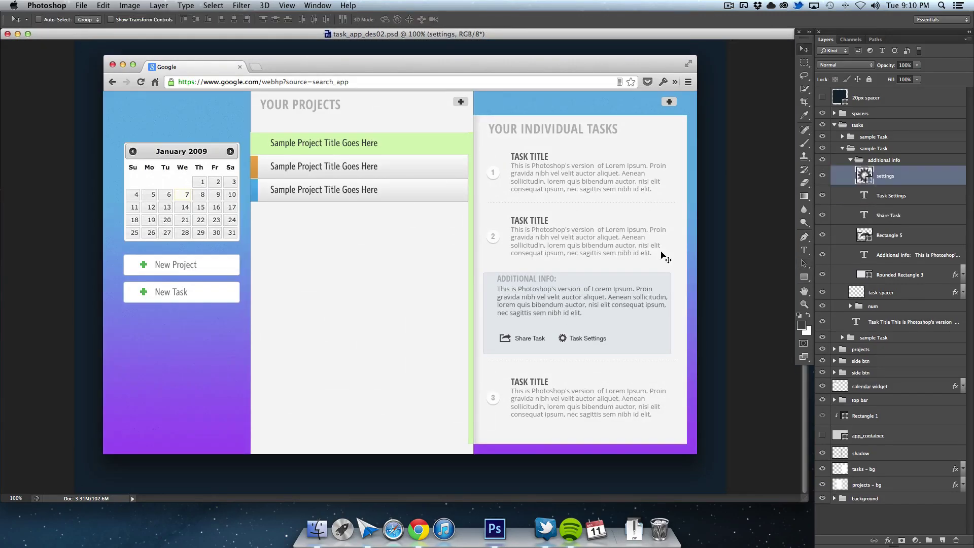
left_click(842, 148)
left_click(836, 126)
key("super+plus")
key("super+plus")
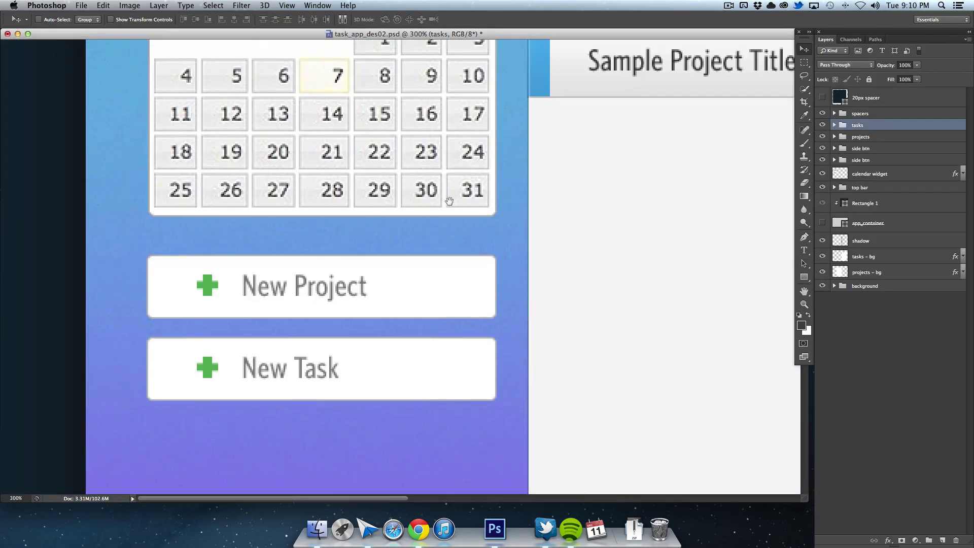
left_click(468, 267, "super")
left_click(943, 540)
Draw a tall narrow rounded bar with a 1 px corner radius over the green plus
key("u")
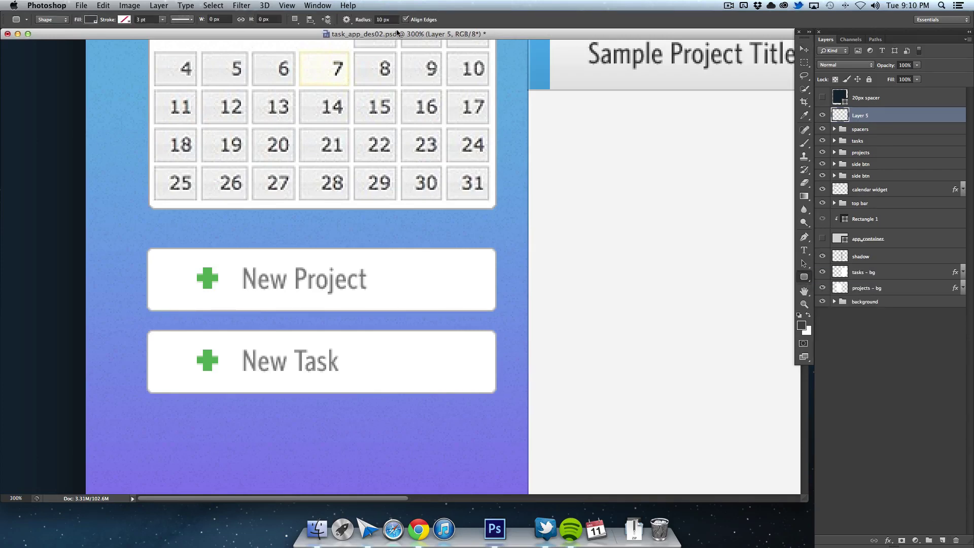
key("super+plus")
key("super+plus")
key("super+plus")
key("super+plus")
key("super+plus")
key("super+plus")
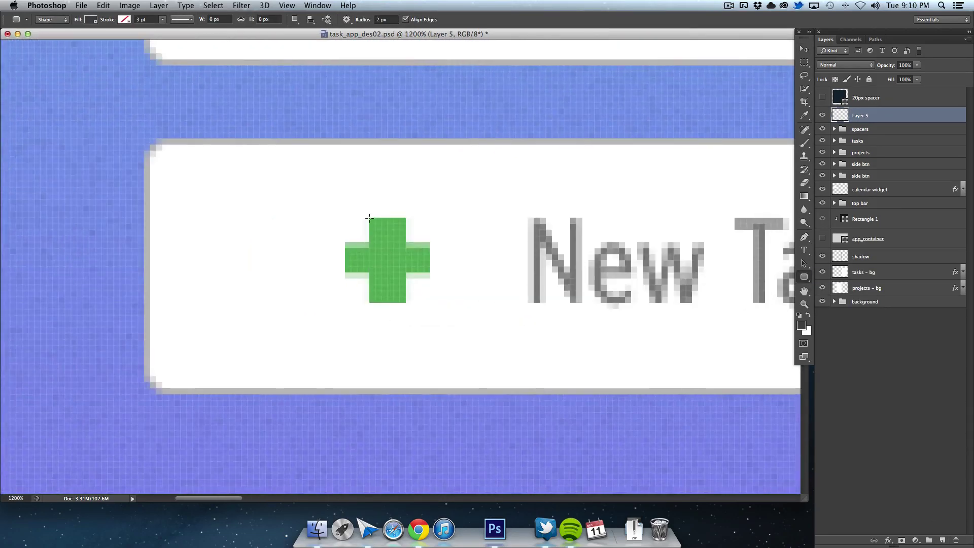
left_click_drag(369, 218, 405, 302)
key("super+z")
double_click(380, 19)
type("1")
left_click_drag(369, 218, 399, 294)
key("a")
mouse_move(390, 260)
left_mouse_down()
mouse_move(256, 269)
mouse_move(374, 265)
left_mouse_up()
Duplicate the bar, rotate the copy 90° into a cross, and move it beside the green plus
key("super+c")
key("super+v")
key("super+t")
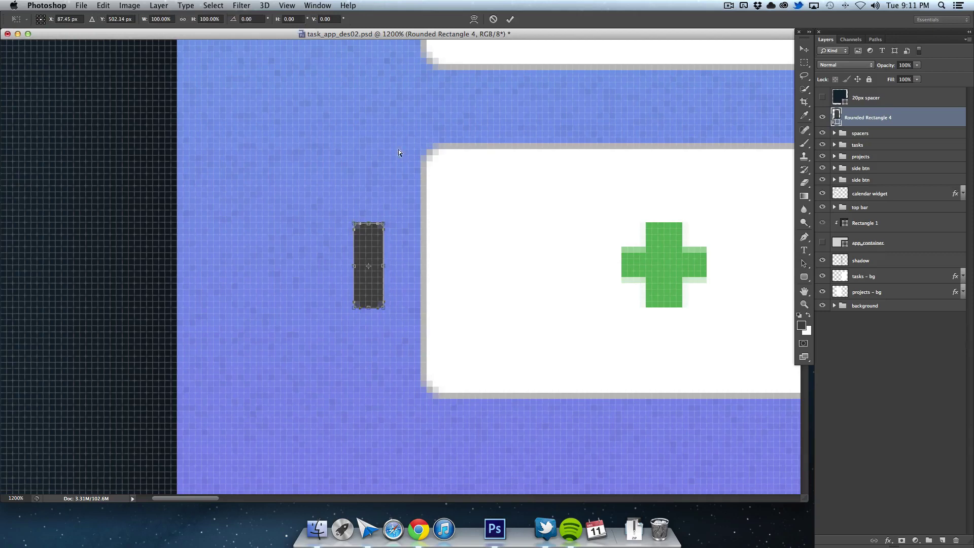
left_click_drag(398, 149, 428, 300)
key("Return")
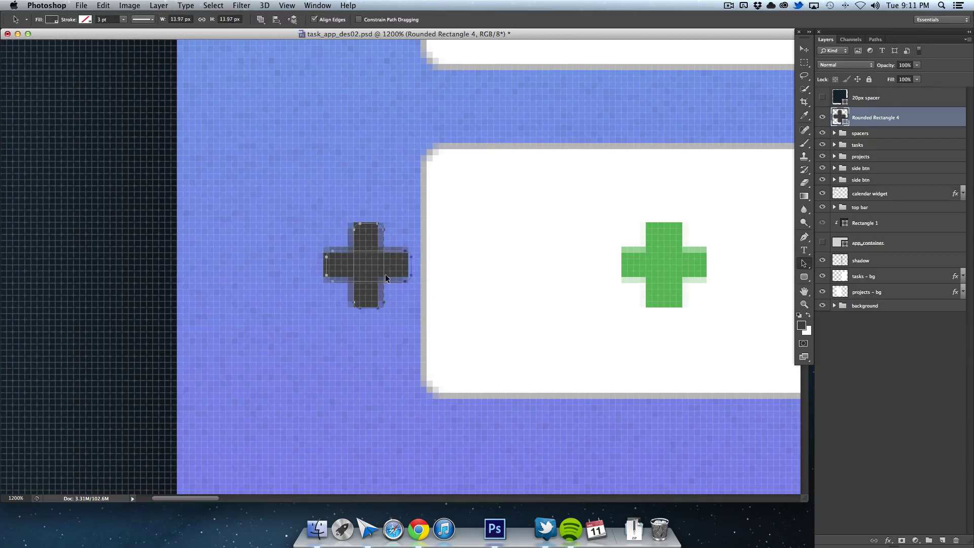
left_click_drag(379, 273, 567, 273)
Fill the cross with green sampled from the existing plus icon
double_click(840, 118)
left_click_drag(767, 166, 625, 424)
left_click(664, 264)
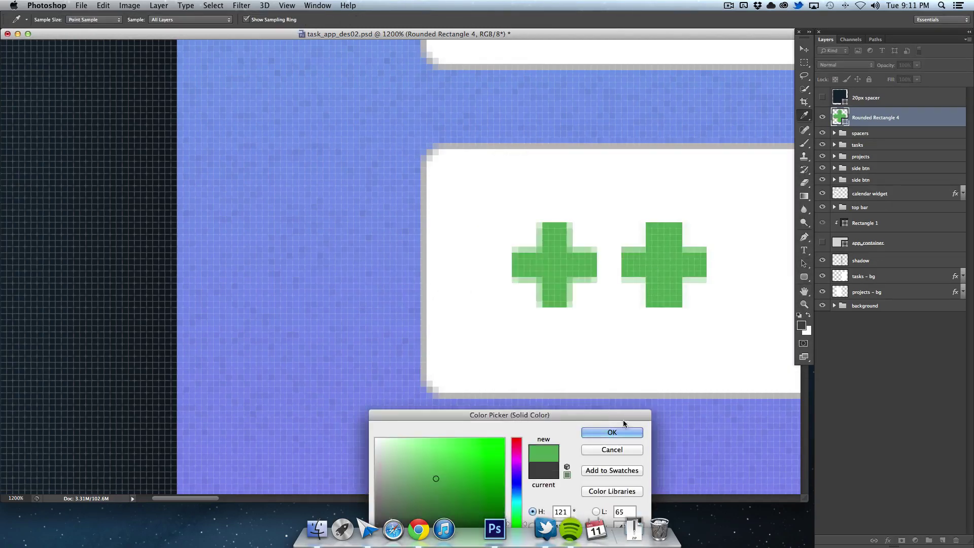
key("Return")
key("super+minus")
key("super+minus")
key("super+minus")
left_click(866, 98)
key("a")
key("super+plus")
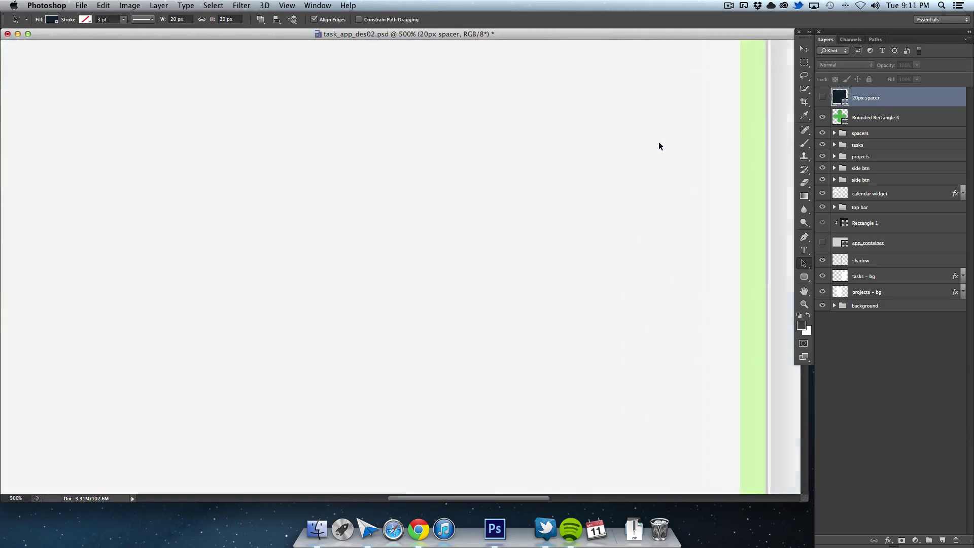
Select the new cross layer and move it left onto the blue area
key("super+minus")
scroll(322, 215, "up", 5)
left_click(830, 118)
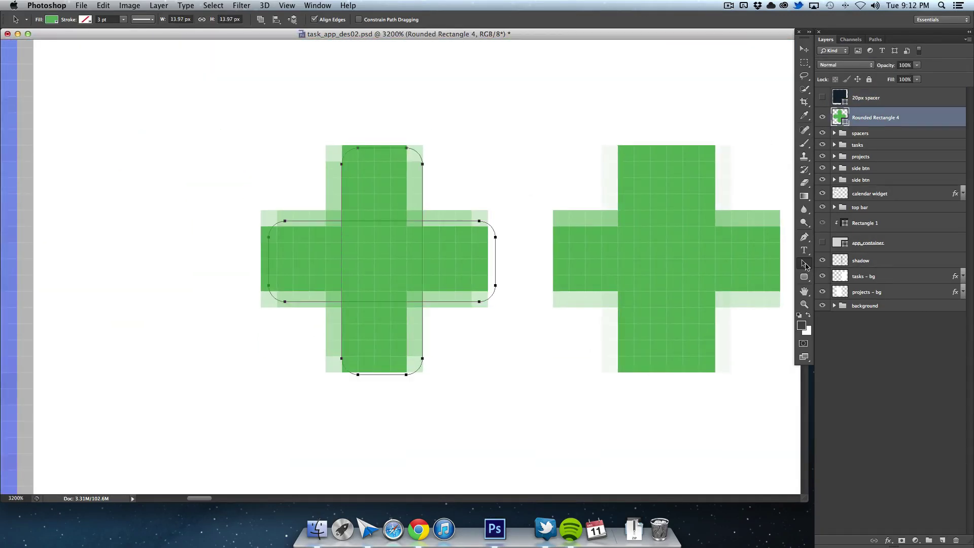
scroll(616, 228, "left", 3)
left_click_drag(616, 228, 120, 218)
scroll(304, 228, "left", 8)
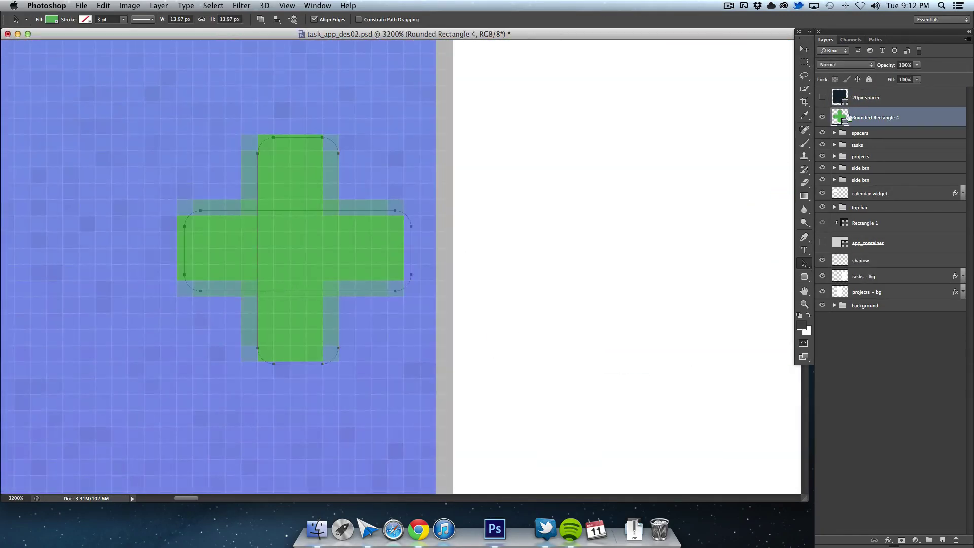
Nudge the bars' edge anchor points so both arms are evenly about 34 px long
key("Down")
key("Down")
key("Down")
key("Down")
key("Down")
key("Down")
key("Down")
key("Down")
key("Down")
key("Down")
key("Down")
key("Down")
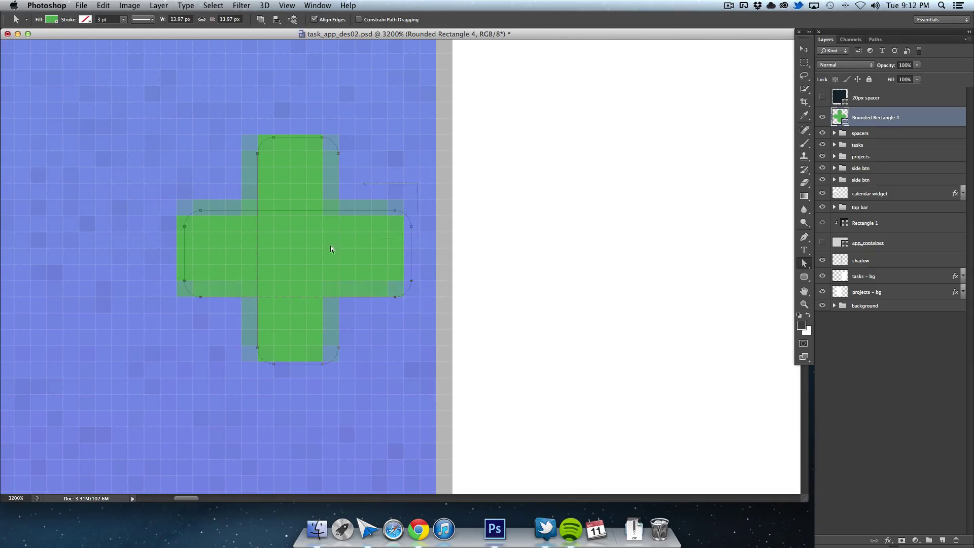
key("shift+Left")
key("shift+Left")
key("shift+Left")
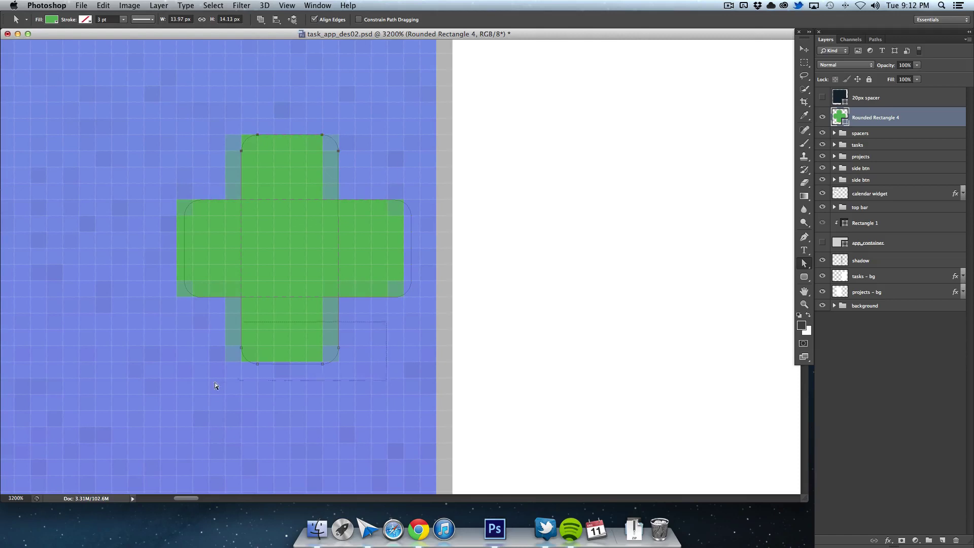
key("Right")
key("Right")
key("Right")
key("Right")
key("Right")
key("Right")
key("Right")
key("Right")
key("Right")
key("Right")
key("Right")
key("Right")
key("Right")
key("Right")
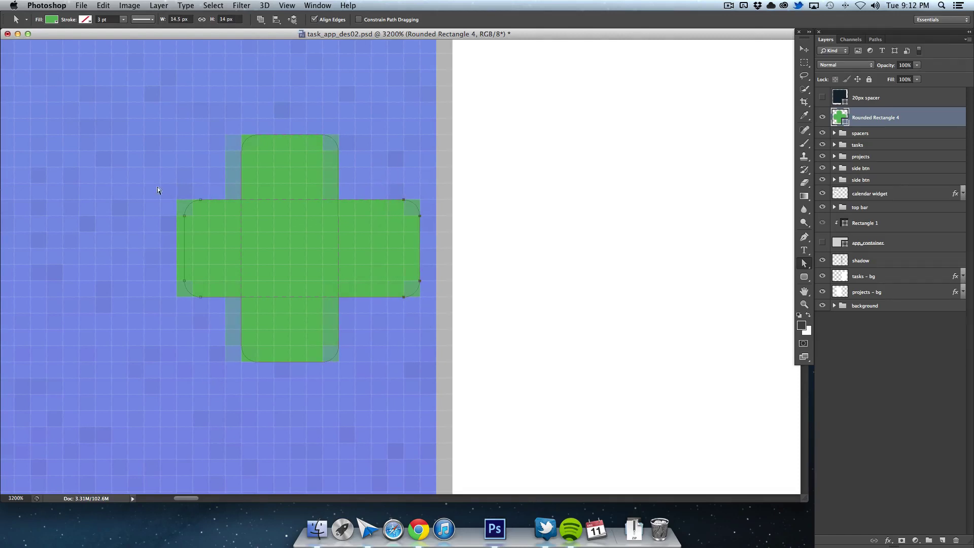
key("Left")
key("Left")
key("Left")
key("Left")
key("Left")
key("shift+Left")
key("shift+Left")
key("shift+Left")
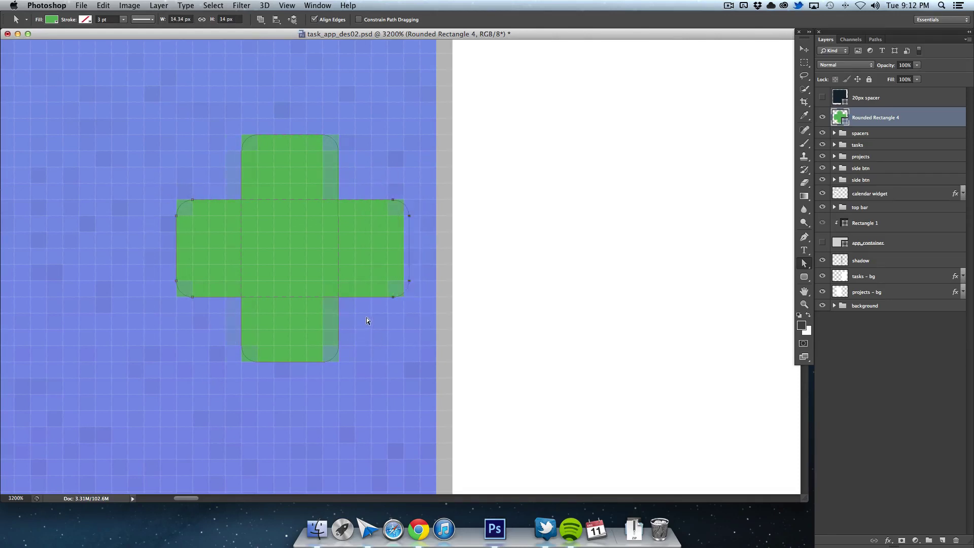
key("Left")
key("Left")
Move the cross into the New Task button
key("v")
left_click_drag(404, 260, 488, 299)
key("super+1")
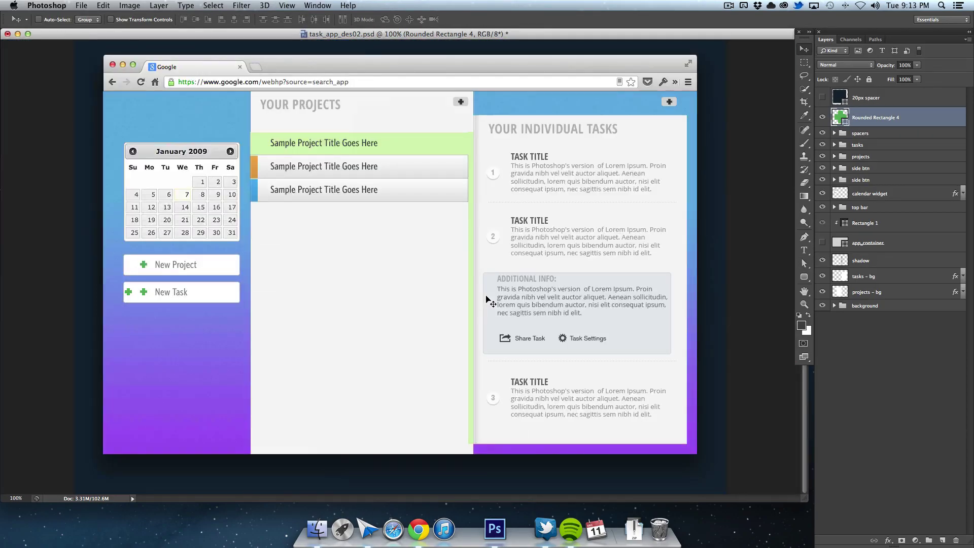
Move the cross below the New Task button and fill it white (#ffffff)
key("super+equal")
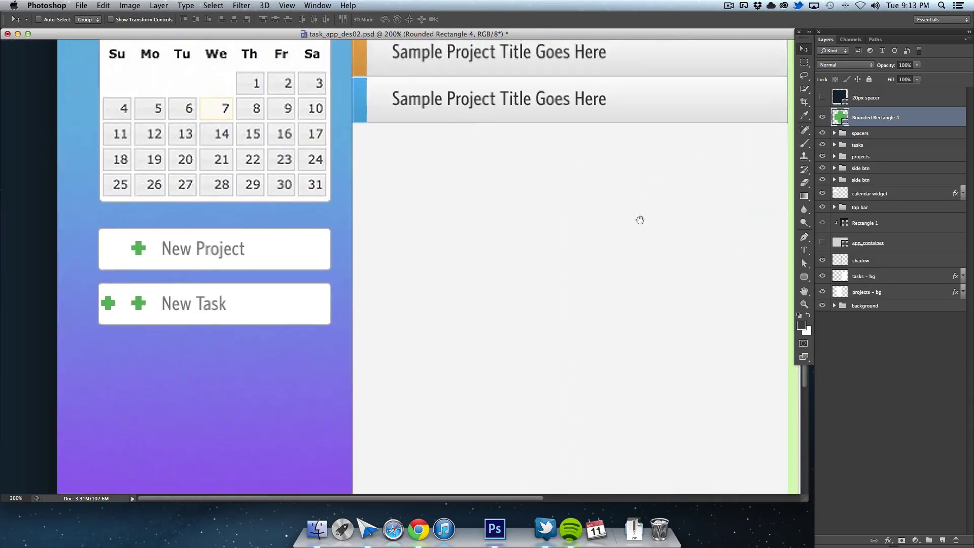
scroll(639, 217, "down", 2)
left_click_drag(108, 272, 332, 343)
double_click(835, 118)
type("ffffff")
left_click(612, 326)
Add a white 'New Task' label in Open Sans Condensed Bold beside the plus
type("tNew Task")
key("super+a")
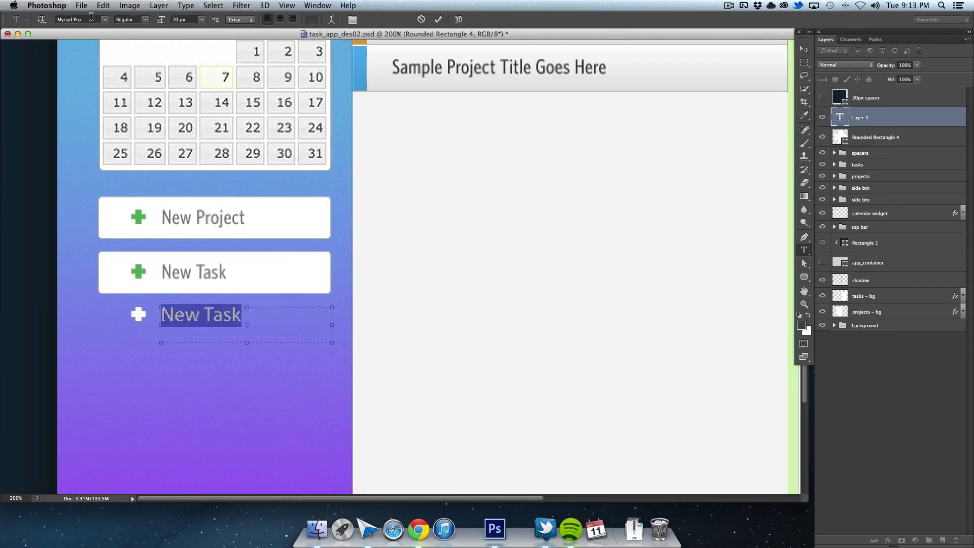
left_click(80, 19)
key("Down")
key("Down")
left_click(440, 22)
left_click(311, 19)
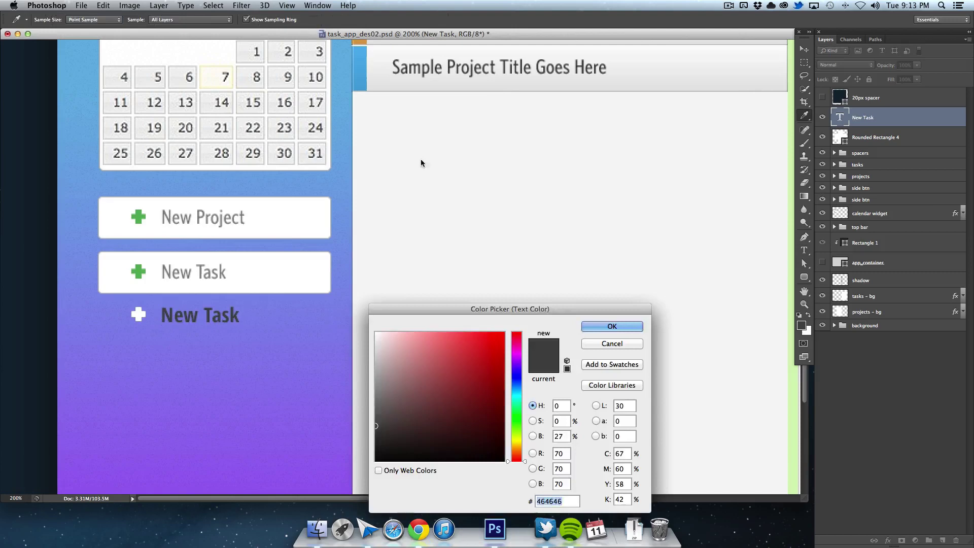
left_click(626, 326)
key("v")
key("Left")
key("Left")
key("Left")
key("Left")
key("Left")
Give the cross a subtle Normal-mode drop shadow at low opacity
double_click(919, 141)
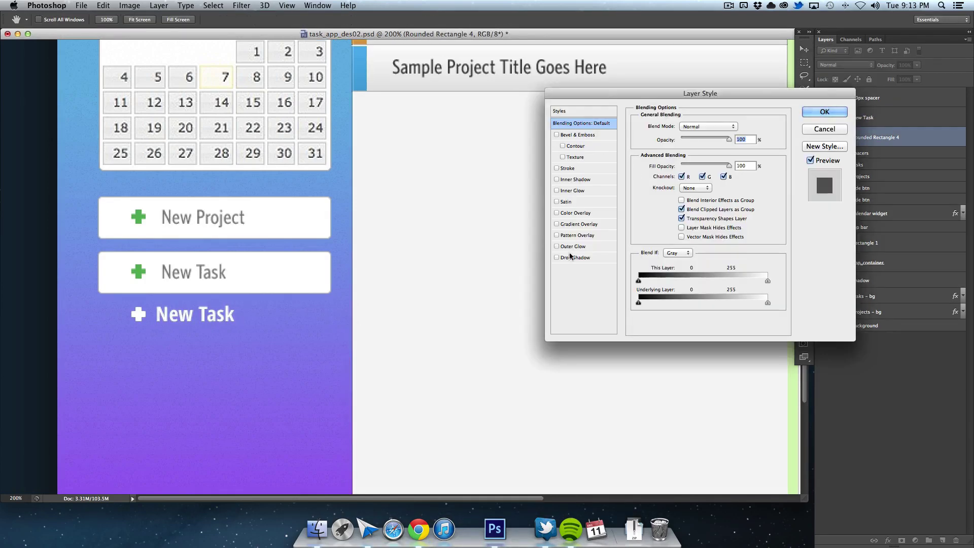
left_click(712, 165)
left_click(578, 258)
left_click_drag(704, 137, 681, 137)
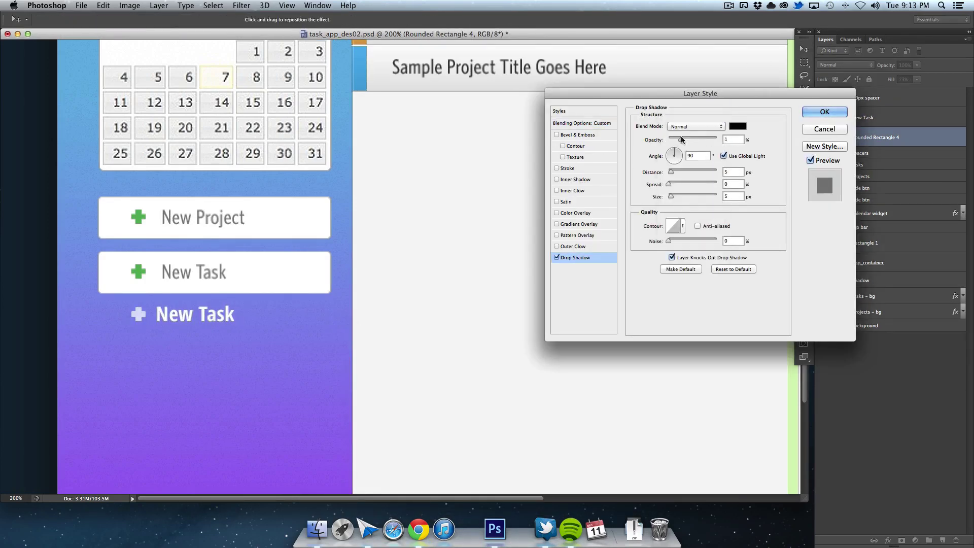
left_click(696, 126)
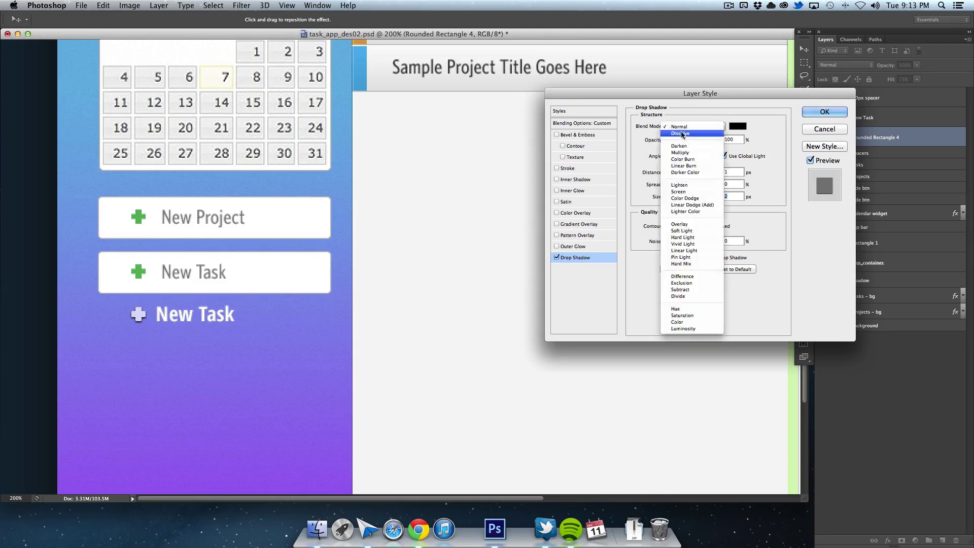
left_click(582, 122)
left_click_drag(704, 153, 683, 140)
left_click(576, 258)
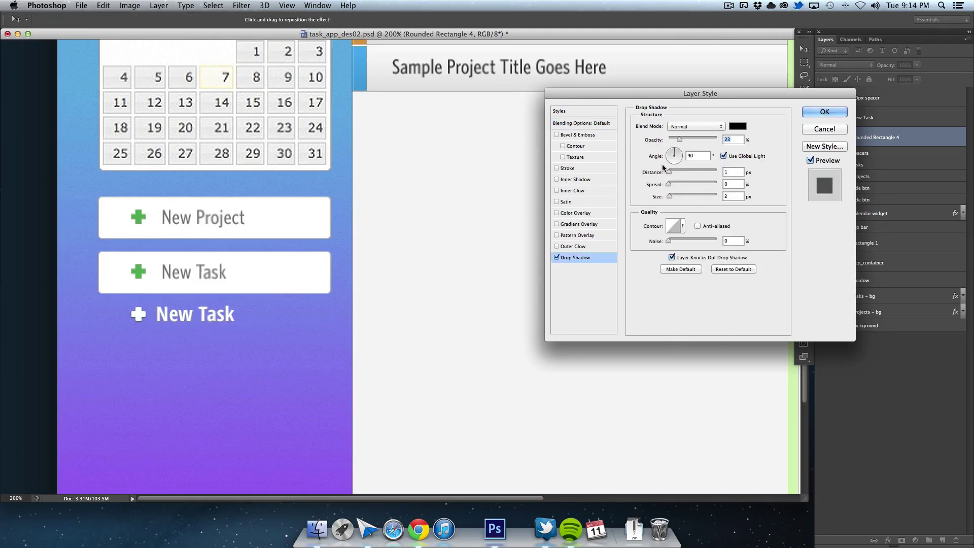
left_click(811, 112)
Rename the cross layer 'plus sign' and select it together with the New Task text
left_click(965, 117)
left_click(958, 120)
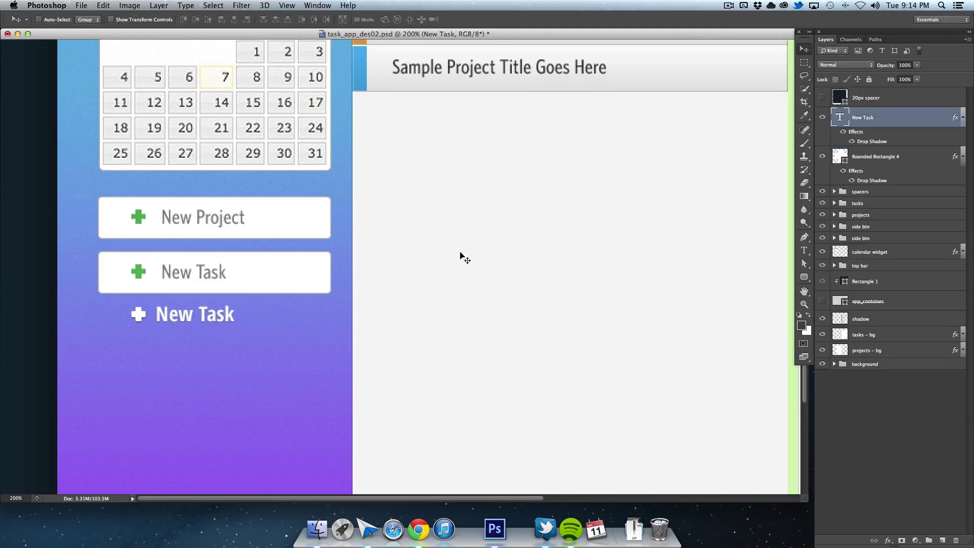
left_click(964, 118)
double_click(869, 137)
type("plus sign")
key("Return")
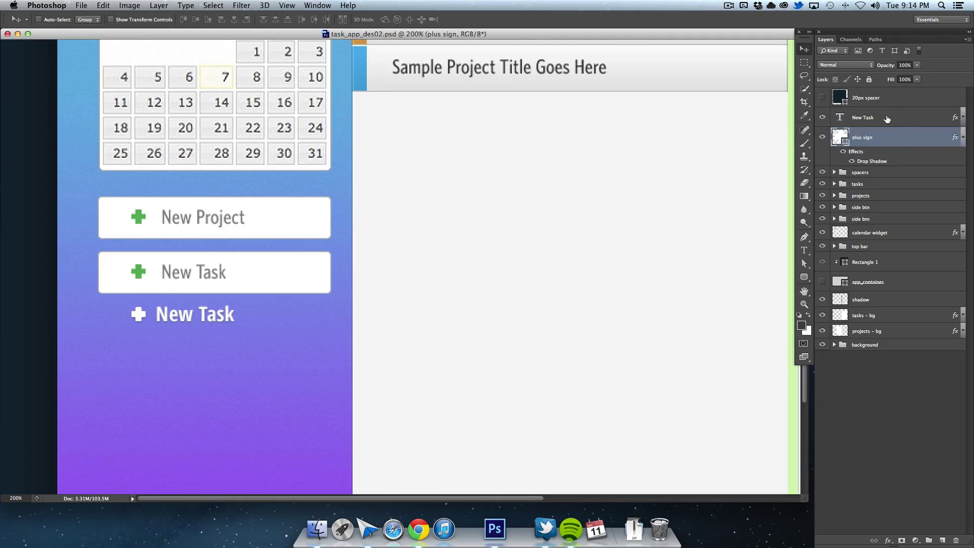
left_click(886, 118, "shift")
right_click(896, 137)
Group the plus sign and New Task layers, then duplicate the link below as 'New Project'
left_click(802, 211)
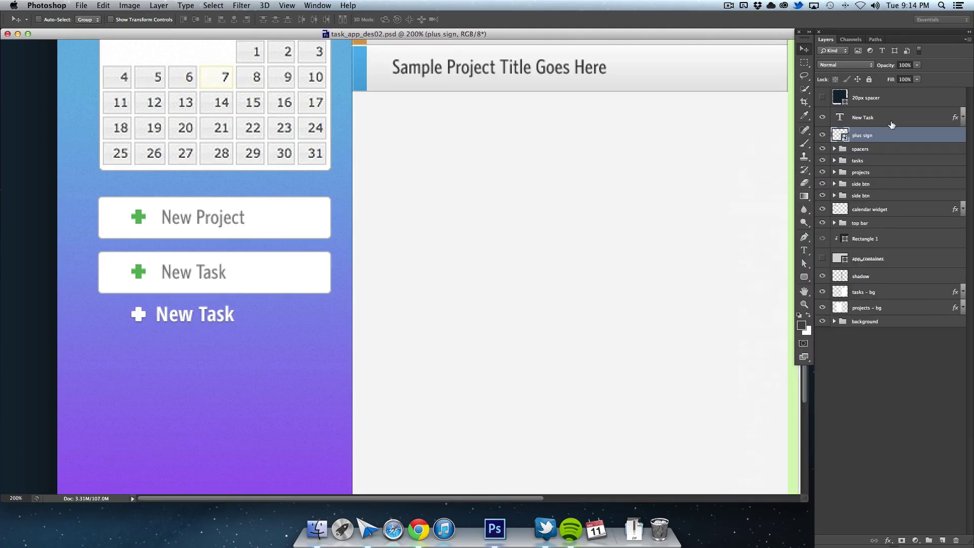
left_click_drag(276, 298, 289, 272)
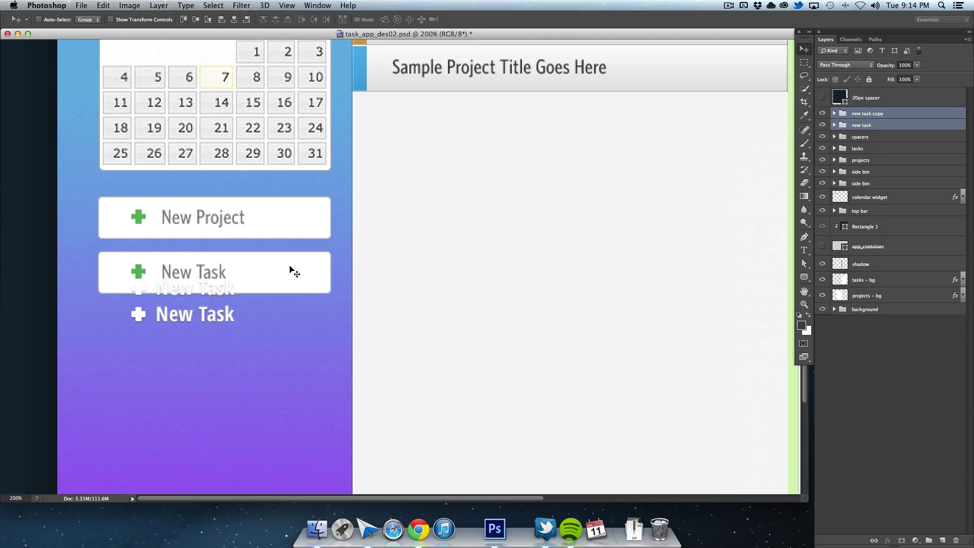
key("t")
double_click(218, 337)
type("Project")
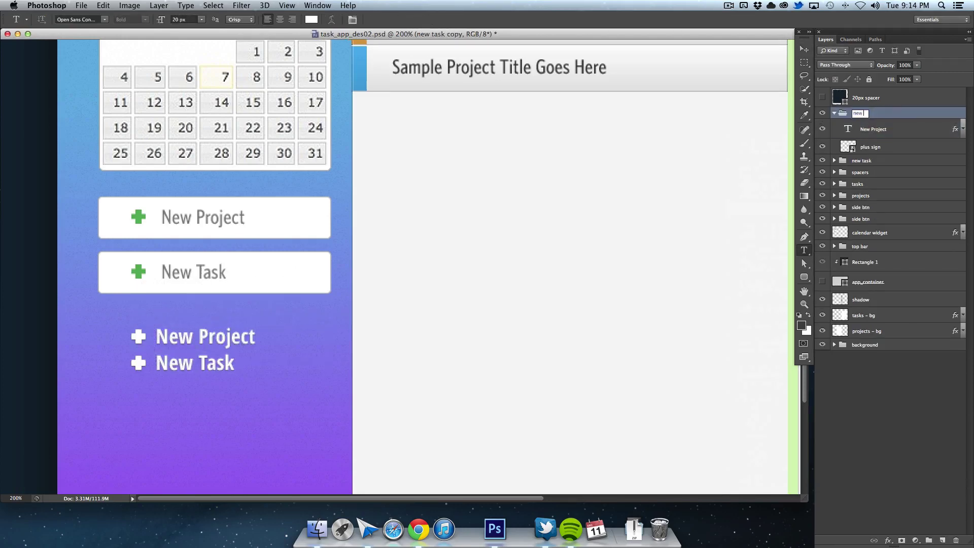
key("v")
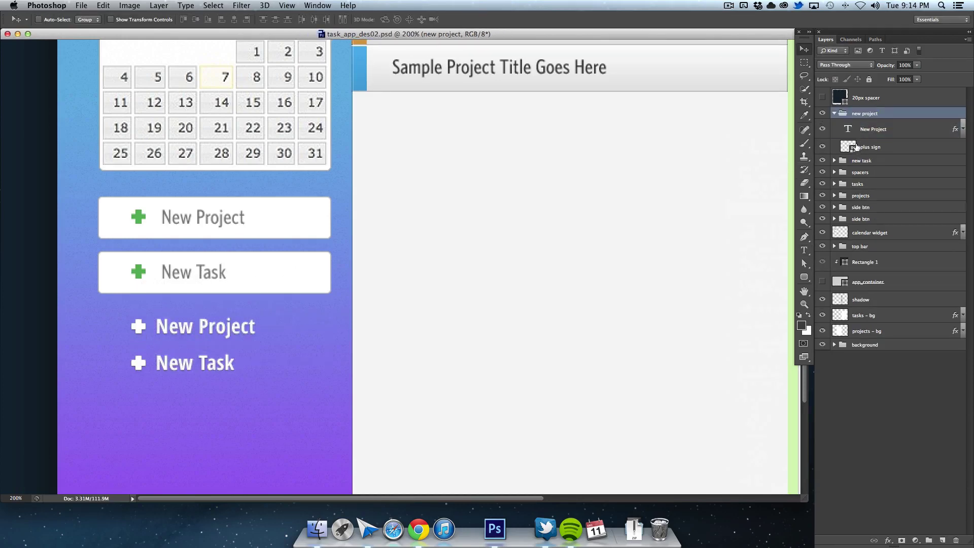
Duplicate the Task Settings gear icon and place it under the New Task link
key("super+minus")
left_click(835, 161)
left_click(835, 160, "super")
left_click(835, 149)
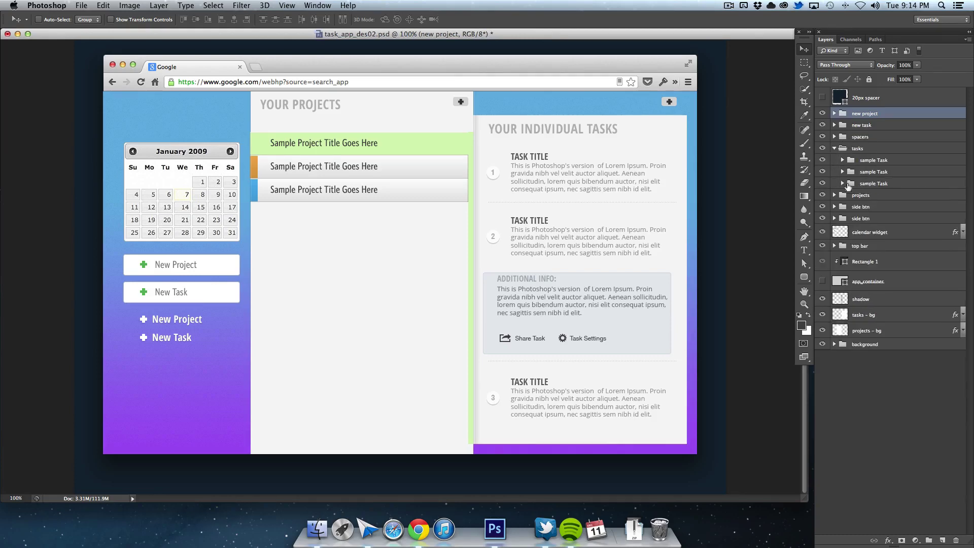
left_click(843, 171)
left_click(851, 183)
left_click_drag(897, 206, 863, 110)
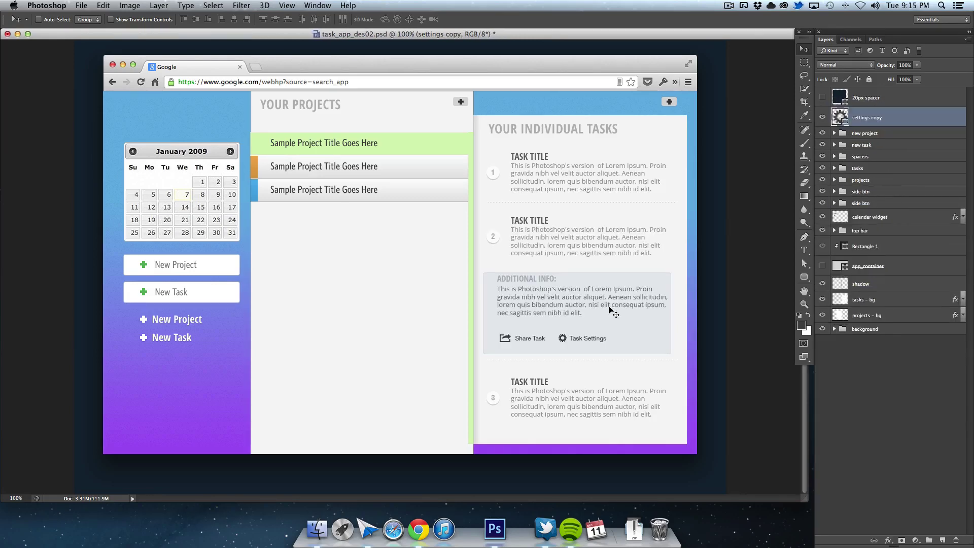
left_click_drag(600, 341, 181, 356)
Copy the plus sign's layer style and paste its drop shadow onto the gear
left_click(835, 145)
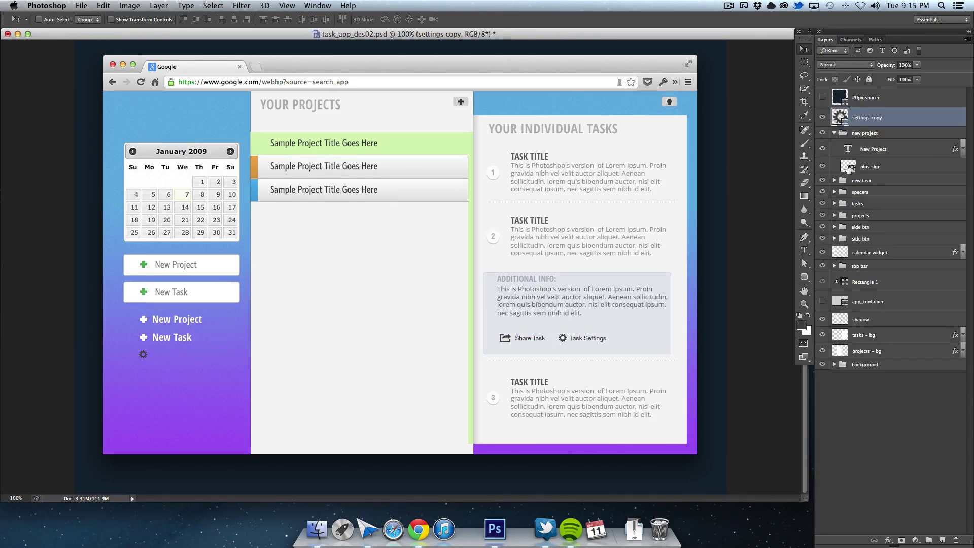
double_click(846, 168)
right_click(956, 97)
left_click(907, 233)
key("super+w")
right_click(862, 117)
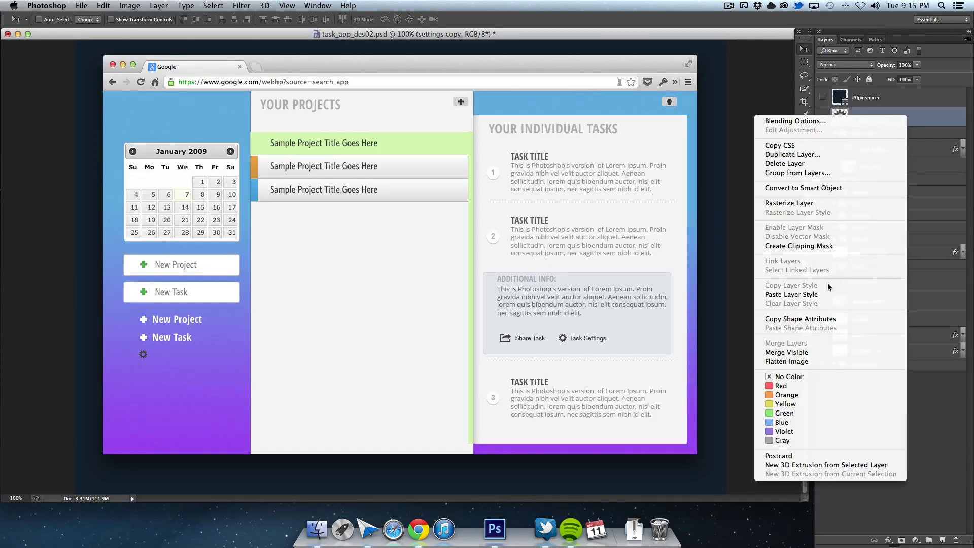
left_click(883, 252)
key("Escape")
Duplicate the text beside the gear as 'Settings' and name its group 'settings'
left_click(873, 149)
left_click_drag(189, 319, 189, 353)
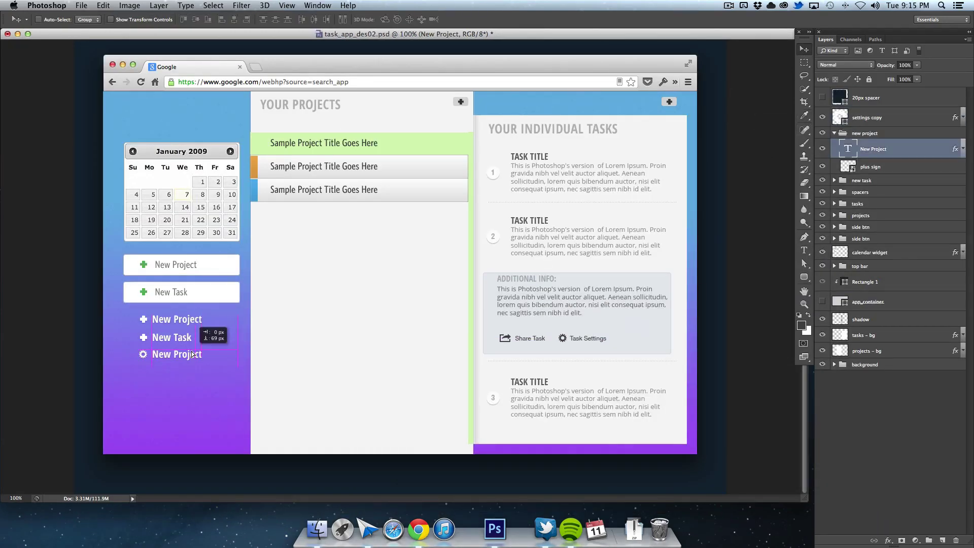
key("t")
triple_click(173, 354)
type("Account Se")
key("super+a")
type("Settings")
double_click(864, 133)
type("settings")
key("Return")
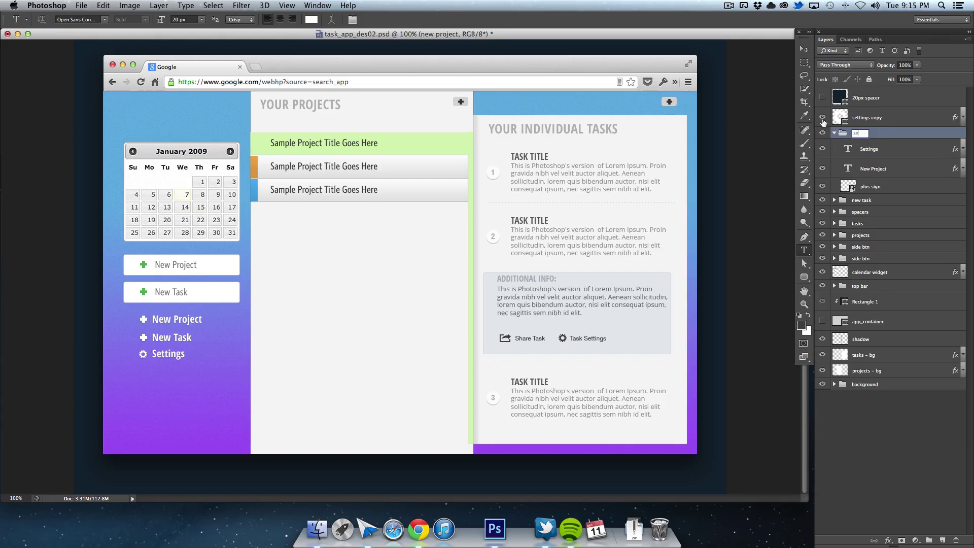
key("v")
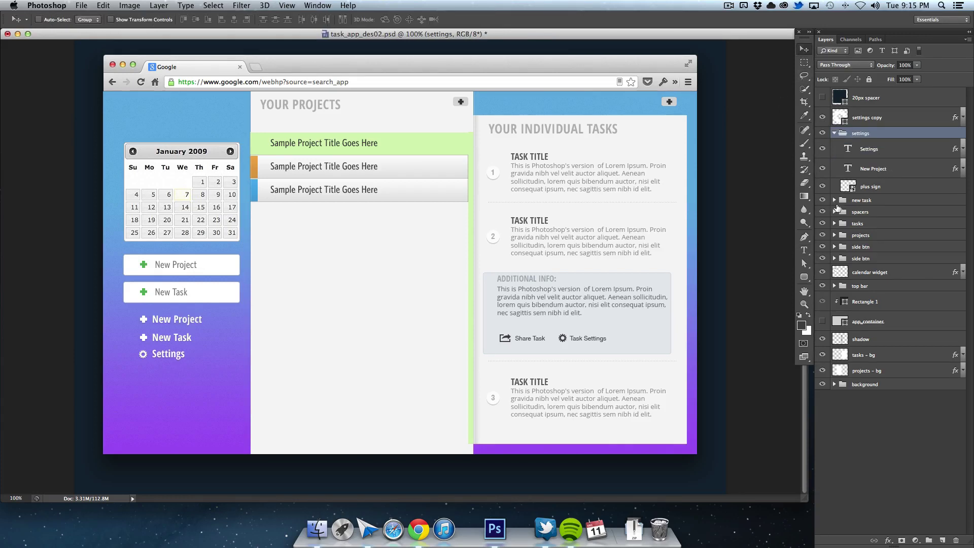
Rename the group 'new project' and group all link layers into a 'sidebar' group
left_click_drag(889, 152, 893, 125)
double_click(865, 153)
type("new project")
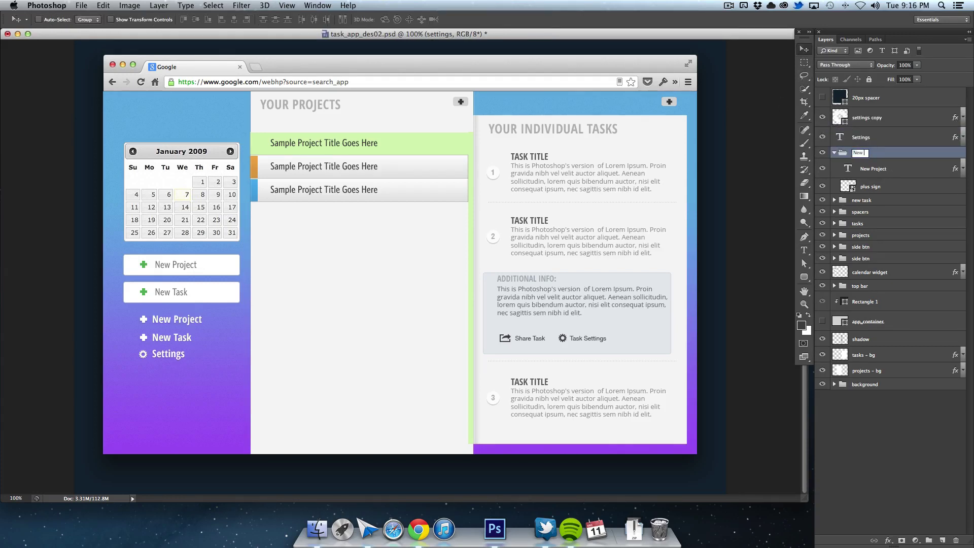
key("Return")
left_click(888, 122, "shift")
left_click(873, 200, "shift")
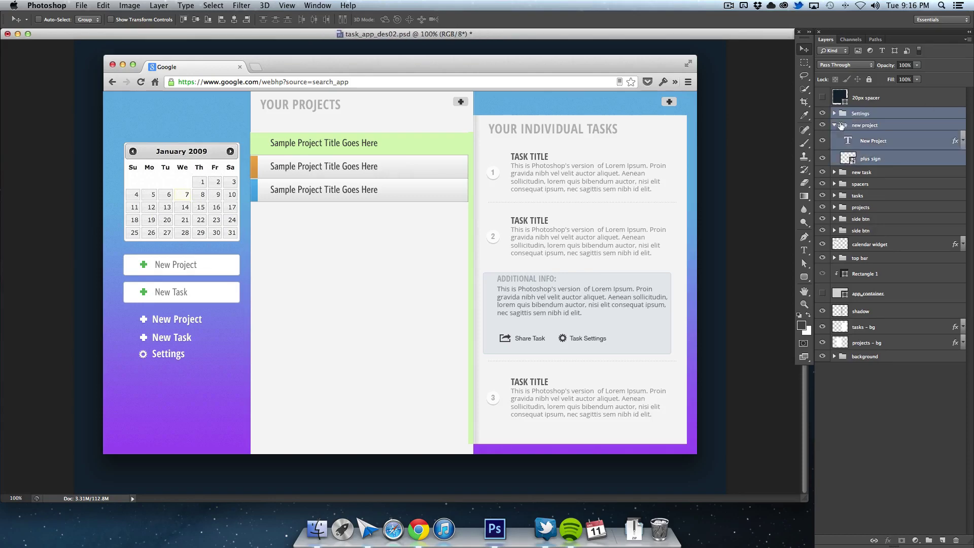
key("super+g")
double_click(863, 112)
type("sidebar")
key("Return")
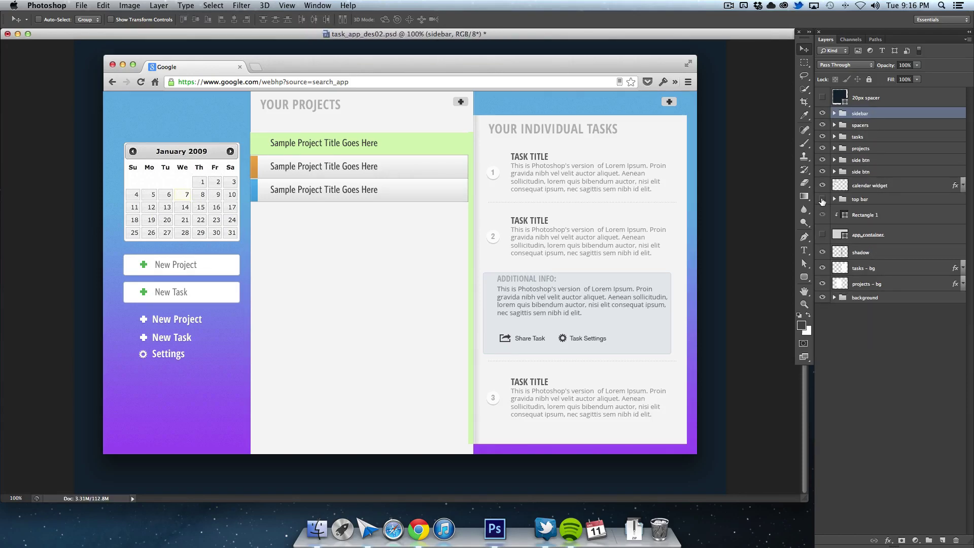
Delete the Rectangle 1, app_container and both side btn layers
left_click(823, 215)
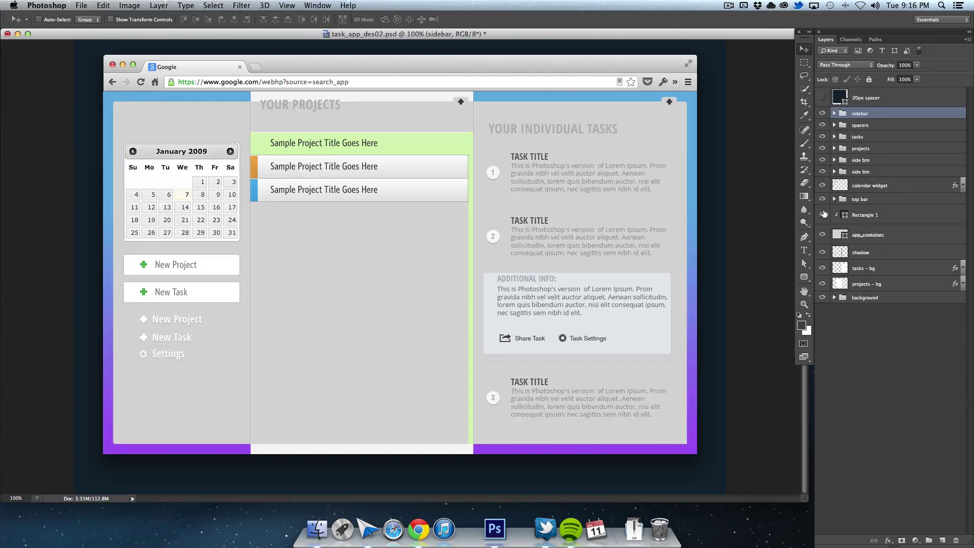
left_click(822, 214)
left_click(865, 214)
left_click(865, 235, "shift")
key("Delete")
left_click(865, 160)
left_click(866, 172, "shift")
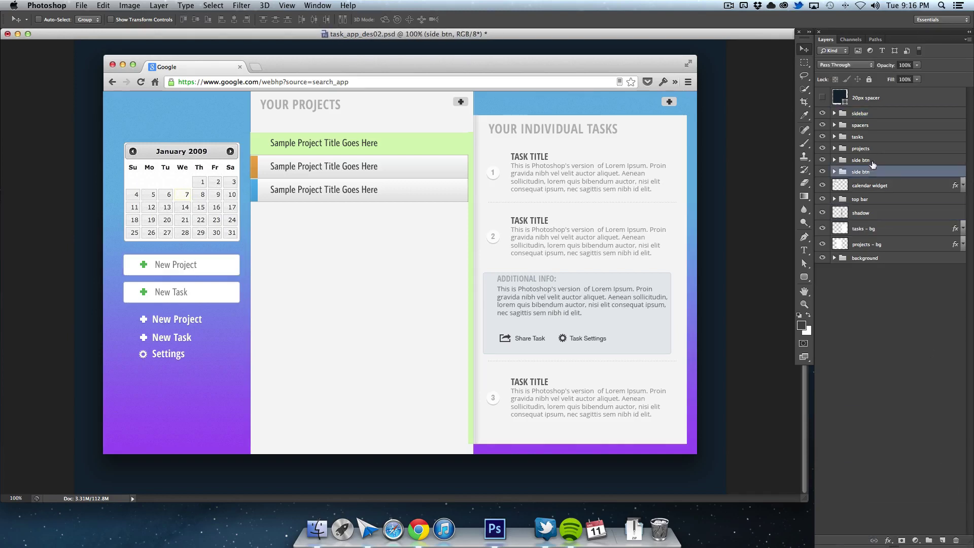
left_click_drag(865, 172, 956, 541)
Move the sidebar group up and to the right, then save the document
left_click(860, 113)
left_click_drag(315, 285, 294, 269)
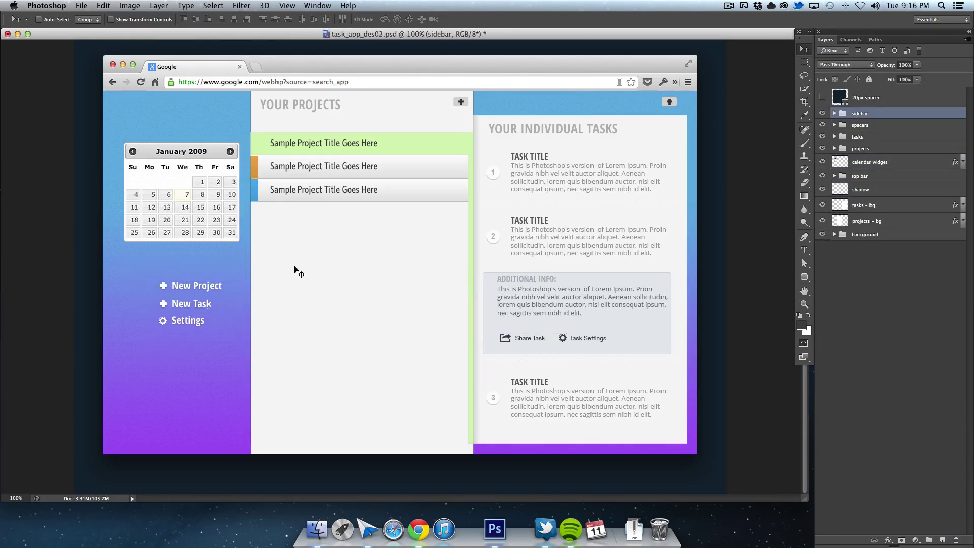
key("super+s")
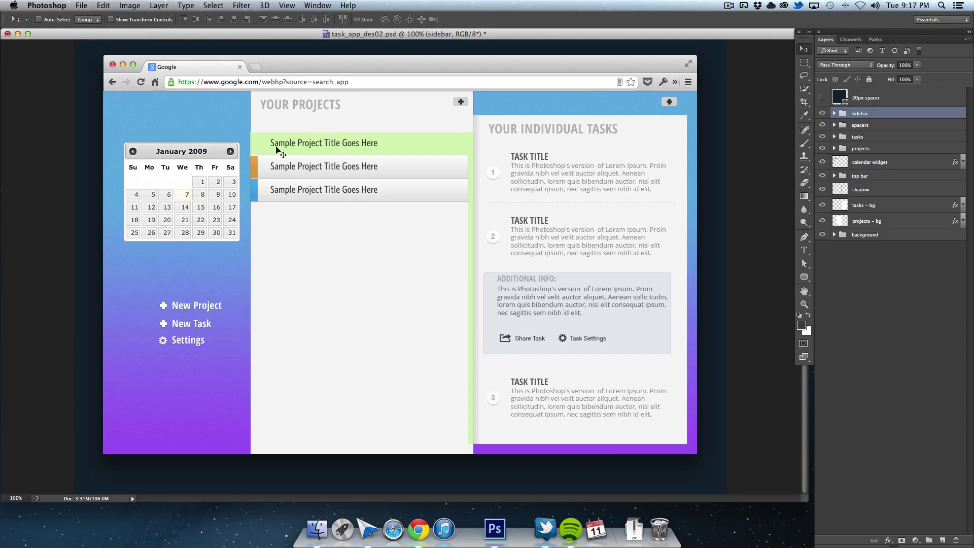
Move the calendar widget up about 80 px and zoom in to 200% with guides shown
left_click_drag(234, 152, 233, 110)
key("super+plus")
key("t")
scroll(134, 244, "down", 1)
key("super+semicolon")
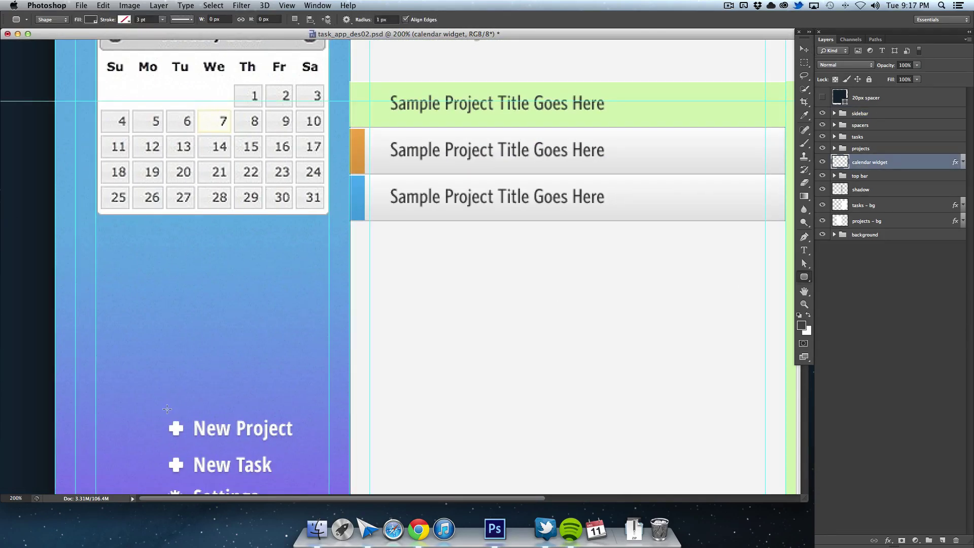
scroll(134, 244, "down", 2)
Add the weekday header text row 'M T W T F S S'
left_click_drag(135, 242, 331, 283)
type("M")
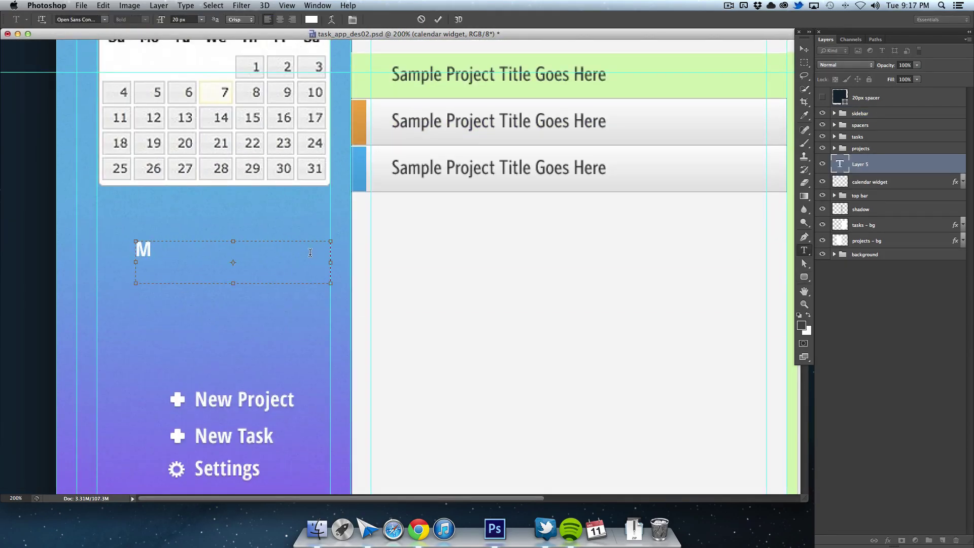
type("    T     W    T")
key("BackSpace")
key("BackSpace")
key("BackSpace")
key("BackSpace")
key("BackSpace")
key("BackSpace")
key("BackSpace")
key("BackSpace")
key("BackSpace")
key("BackSpace")
key("BackSpace")
key("BackSpace")
key("BackSpace")
key("BackSpace")
key("BackSpace")
key("BackSpace")
key("shift+Left")
key("Right")
type("T   W   T   F   S   S")
left_click(132, 263)
Create the first date column reading 4, 11, 18, 25
left_click_drag(136, 271, 158, 402)
type("4")
key("shift+Left")
type("25")
key("ctrl+Return")
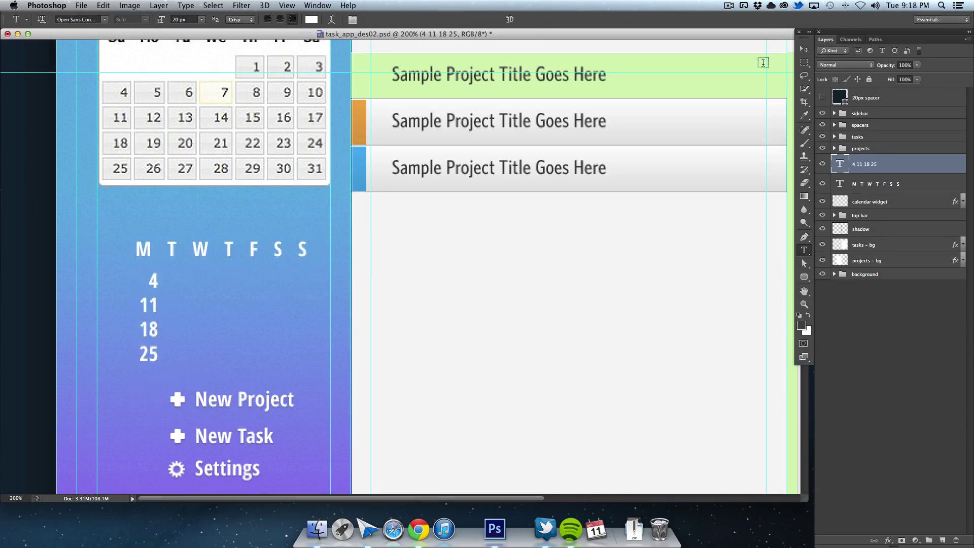
Duplicate the column one step right and change it to 5 12 19 26
key("v")
left_click_drag(551, 274, 579, 274)
key("t")
left_click(172, 305)
key("ctrl+a")
type("5 12 19 26")
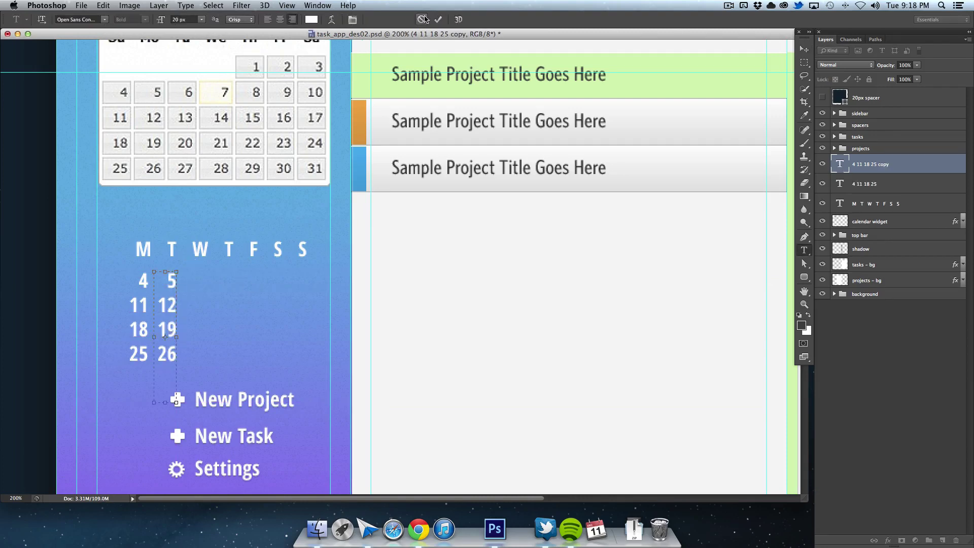
key("ctrl+Return")
Duplicate a column into Wednesday's position reading 6 13 20 27
key("v")
left_click_drag(167, 297, 196, 297)
key("t")
left_click(198, 282)
key("ctrl+a")
type("6 13")
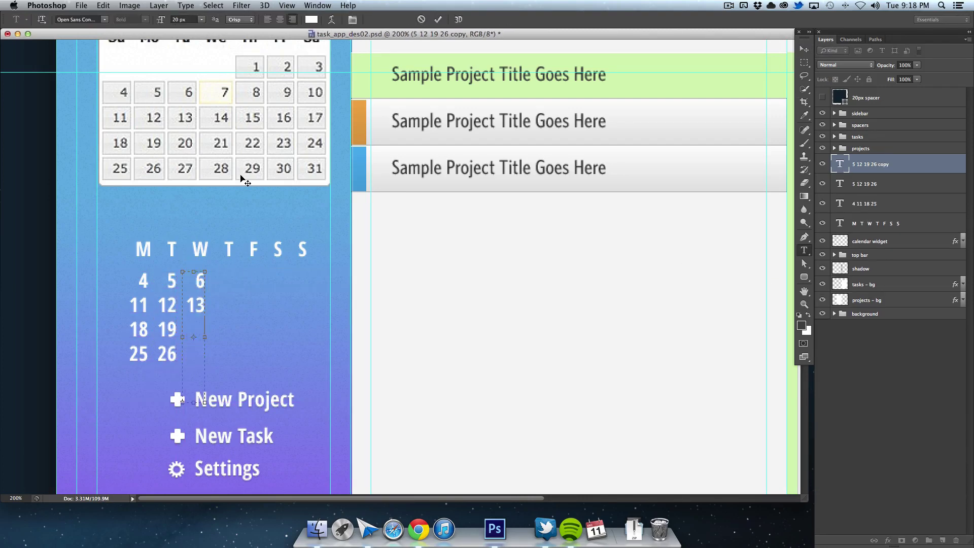
type(" 20 27")
key("ctrl+Return")
Copy the column across the remaining weekdays and set Thursday to 7 14 21 28
key("v")
left_click_drag(196, 304, 470, 250)
key("t")
left_click(222, 304)
key("ctrl+a")
type("7 14")
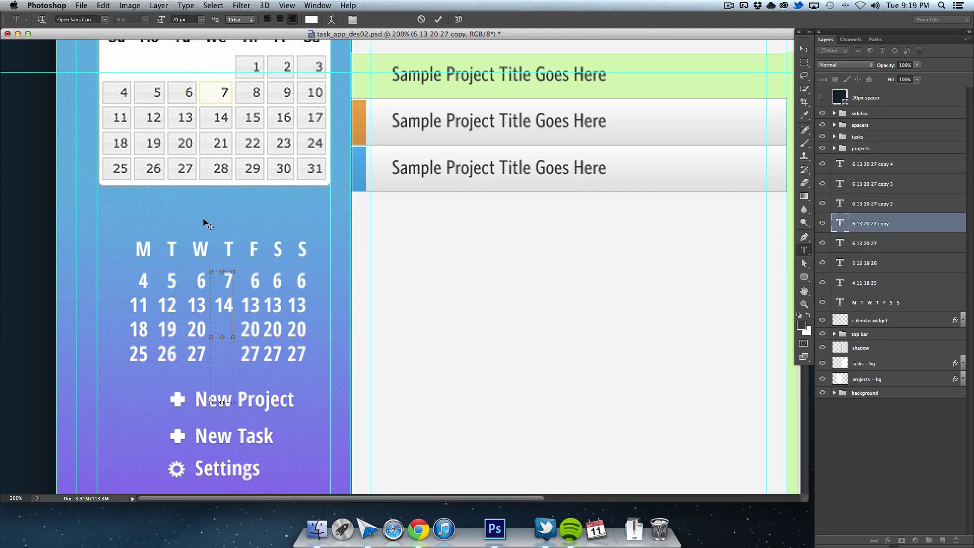
type(" 21 28")
key("ctrl+Return")
Set the Friday, Saturday and Sunday columns to 8 15 22 29, 9 16 23 30, 10 17 24 31
left_click(253, 305)
key("ctrl+a")
type("8 15 22")
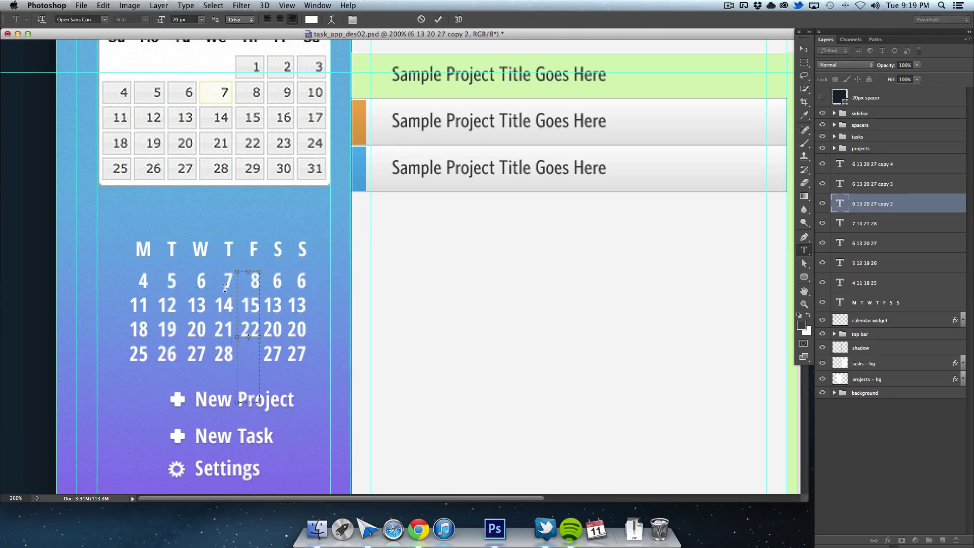
type(" 29")
key("ctrl+Return")
left_click(274, 304)
key("ctrl+a")
type("9 16 23 30")
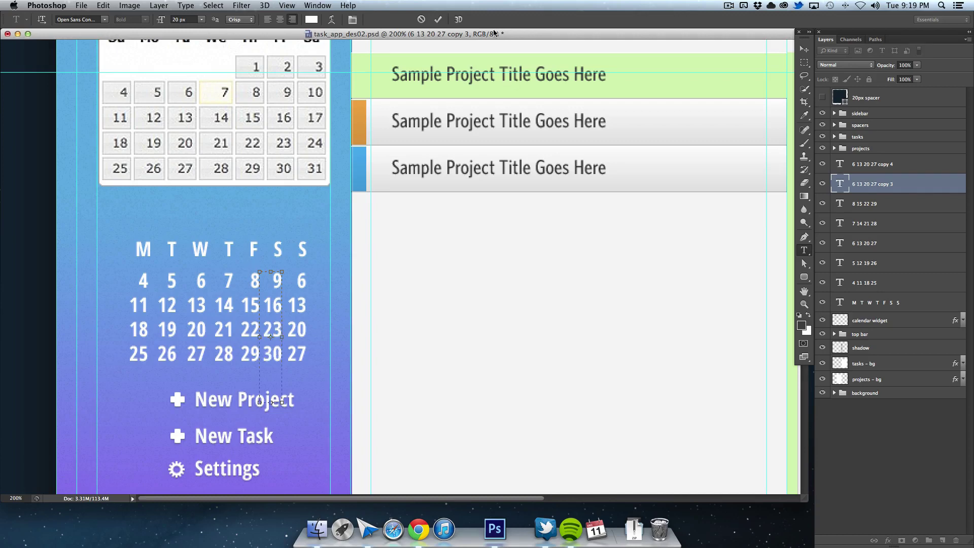
key("ctrl+Return")
left_click(300, 305)
key("ctrl+a")
type("10 17 24 31")
key("ctrl+Return")
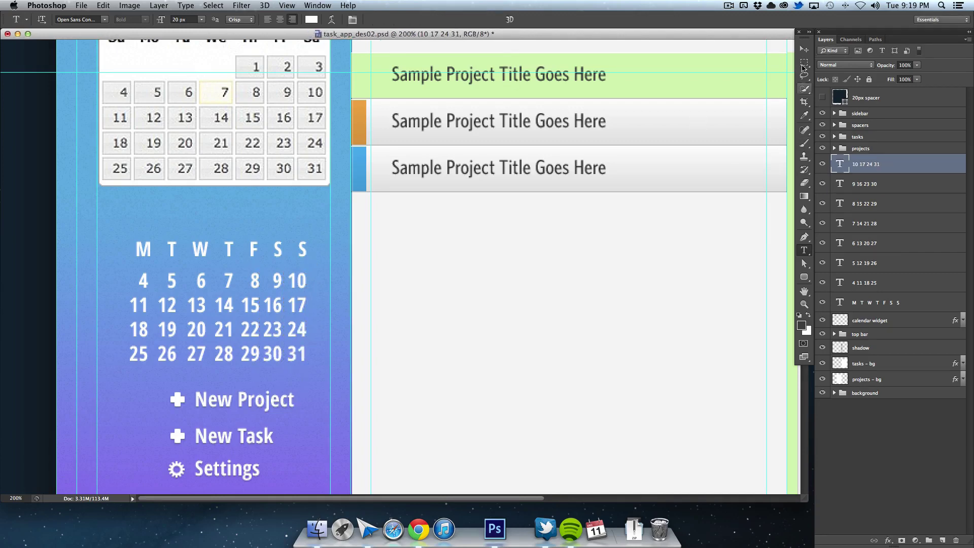
Show the rulers, shift the date columns up and nudge the first column sideways
key("ctrl+r")
key("shift+alt+bracketleft")
key("shift+alt+bracketleft")
key("shift+alt+bracketleft")
key("shift+alt+bracketleft")
key("shift+alt+bracketleft")
key("shift+alt+bracketleft")
key("v")
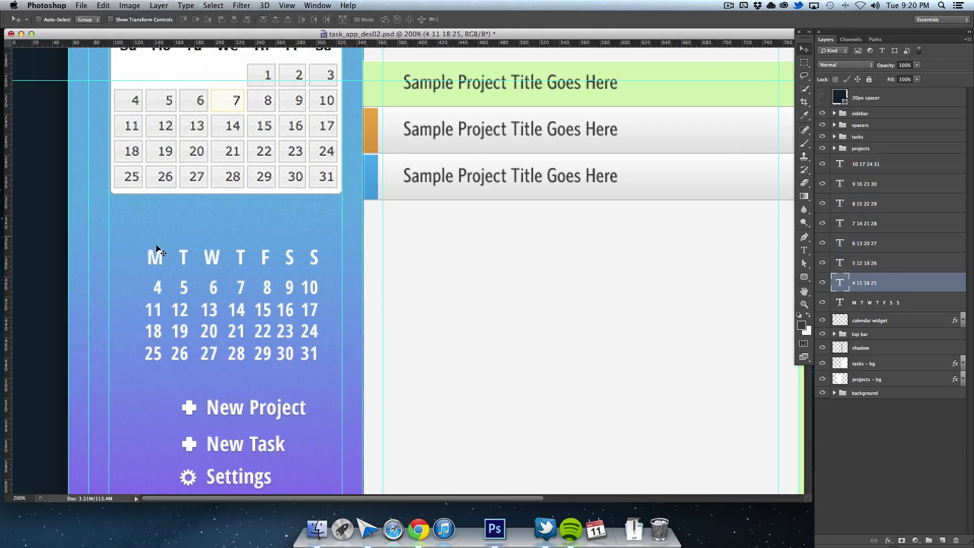
key("shift+Up")
key("shift+Up")
left_click(884, 281)
key("Left")
Nudge the remaining date columns to even spacing and move all seven below the weekday row
key("alt+bracketright")
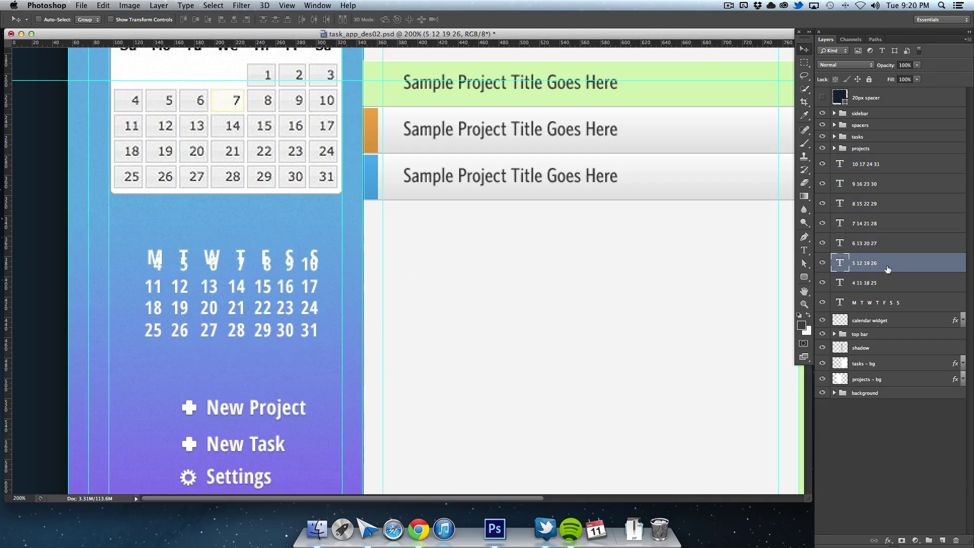
key("alt+bracketright")
key("Right")
key("Right")
key("Right")
key("alt+bracketright")
key("alt+bracketright")
key("Left")
key("alt+bracketright")
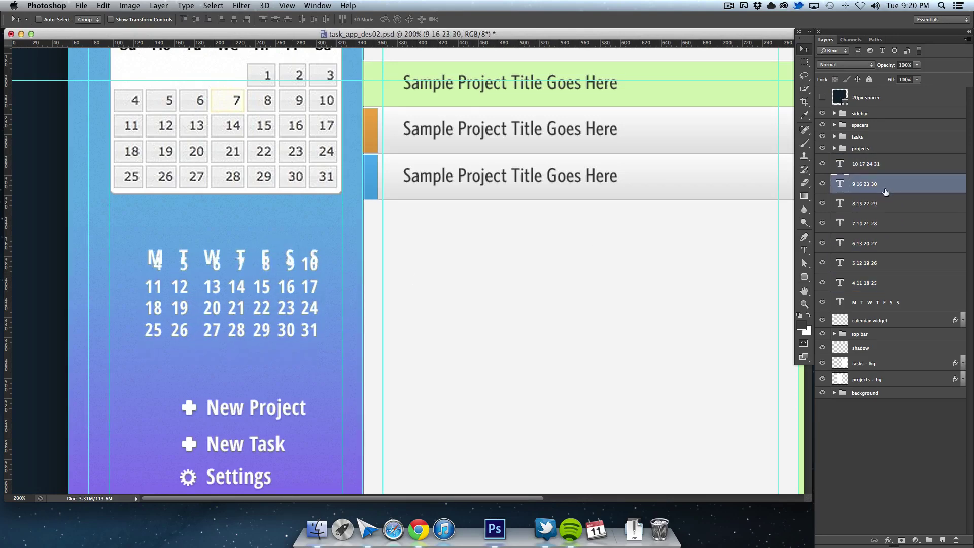
key("alt+bracketright")
key("shift+alt+bracketleft")
key("shift+alt+bracketleft")
key("shift+alt+bracketleft")
key("shift+alt+bracketleft")
key("shift+alt+bracketleft")
key("shift+alt+bracketleft")
key("shift+Down")
key("shift+Down")
Group the date column layers into a folder named 'calendar'
scroll(374, 352, "down", 3)
key("super+g")
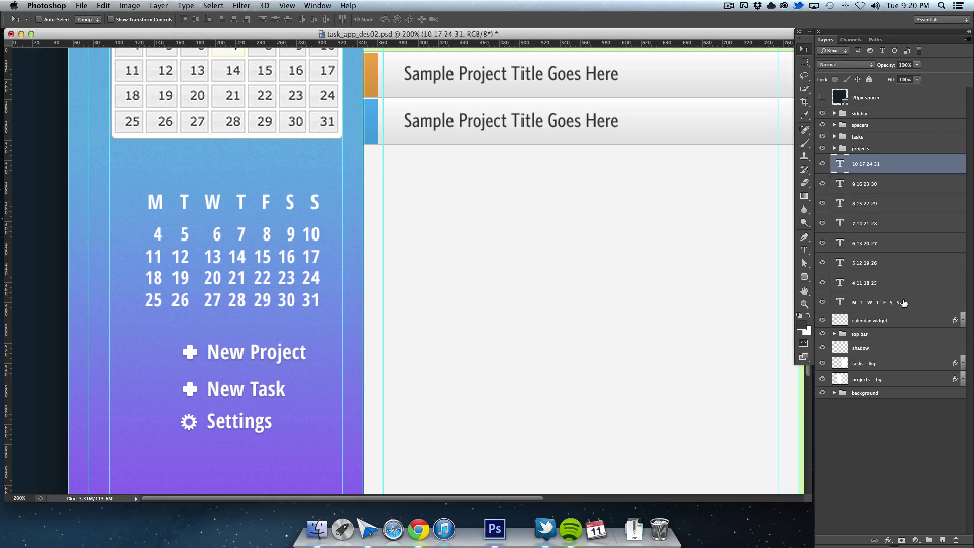
double_click(861, 159)
type("calendar")
key("Return")
key("super+minus")
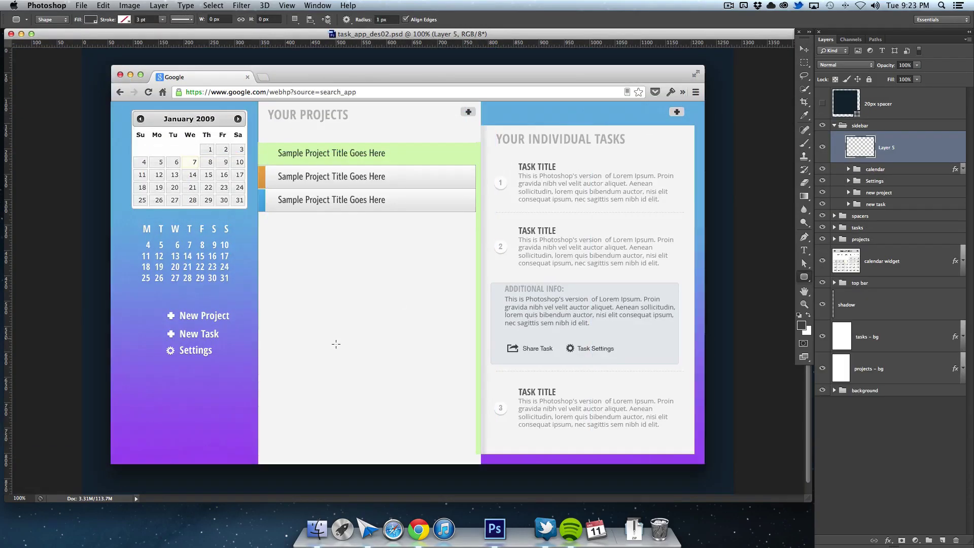
Draw a white pencil divider line across the sidebar under the calendar
key("super+equal")
left_click(804, 144)
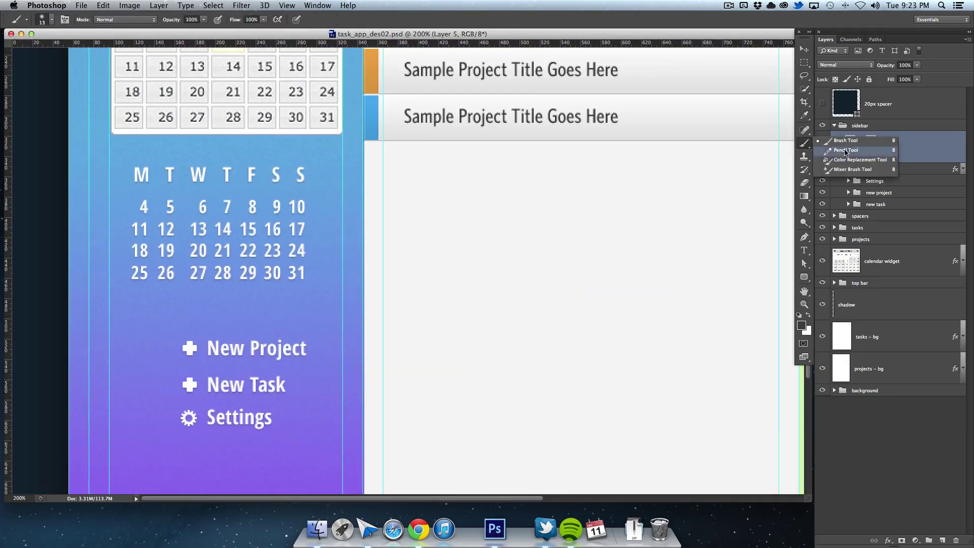
left_click(846, 150)
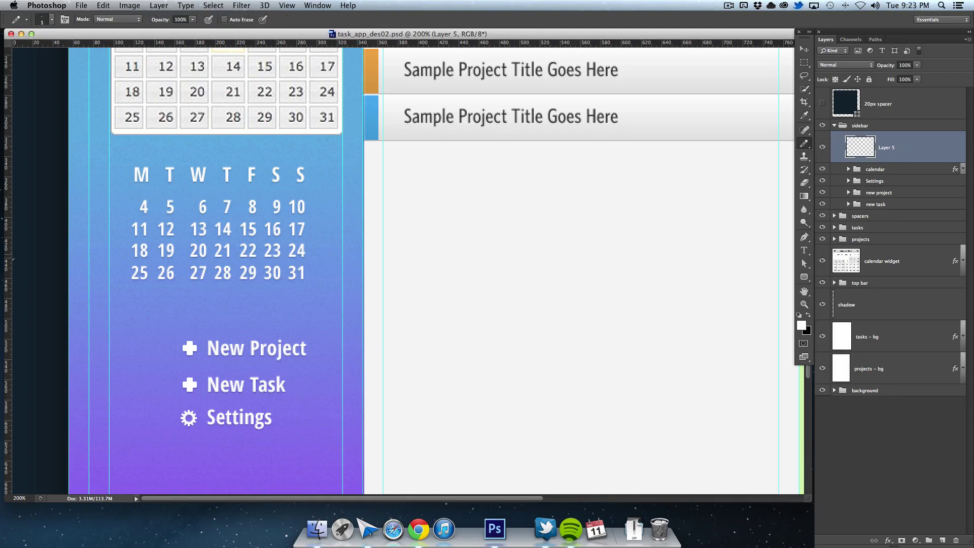
right_click(268, 284)
left_click(109, 296)
left_click(343, 296, "shift")
Duplicate the divider line and lower the copies' opacity to about 25% so they look faint
key("v")
key("super+j")
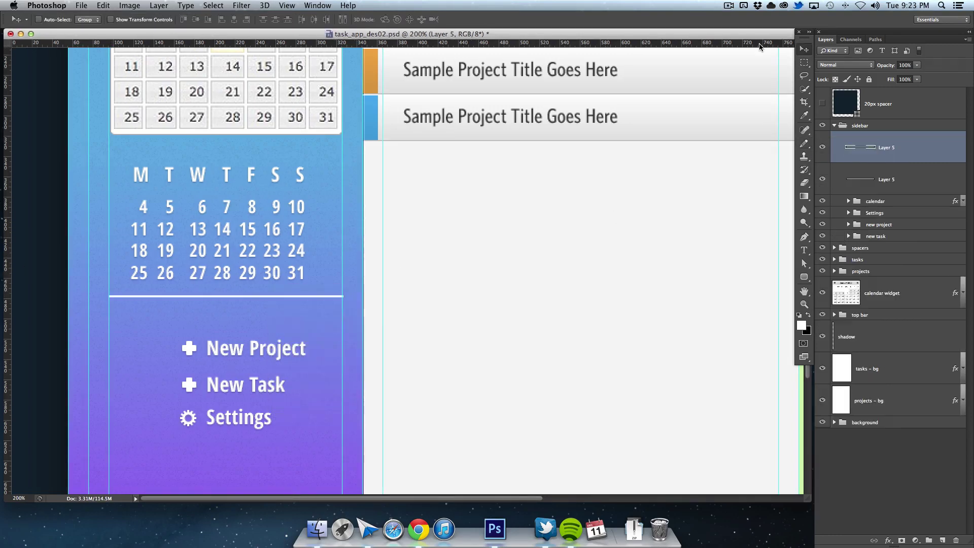
left_click(905, 65)
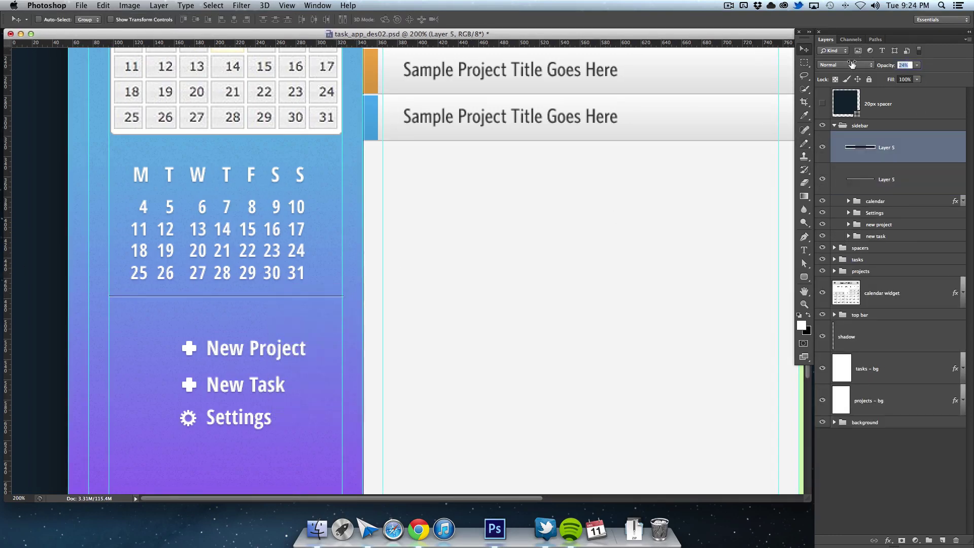
type("25")
key("Return")
double_click(928, 156)
key("Escape")
key("super+1")
left_click_drag(888, 65, 879, 65)
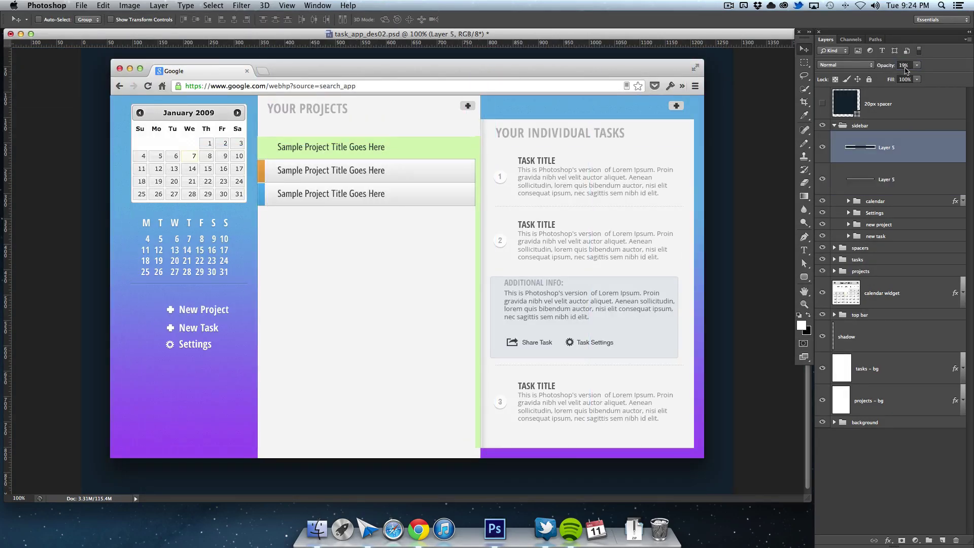
Convert both divider line layers into a smart object named 'spacer'
key("alt+bracketleft")
right_click(927, 143)
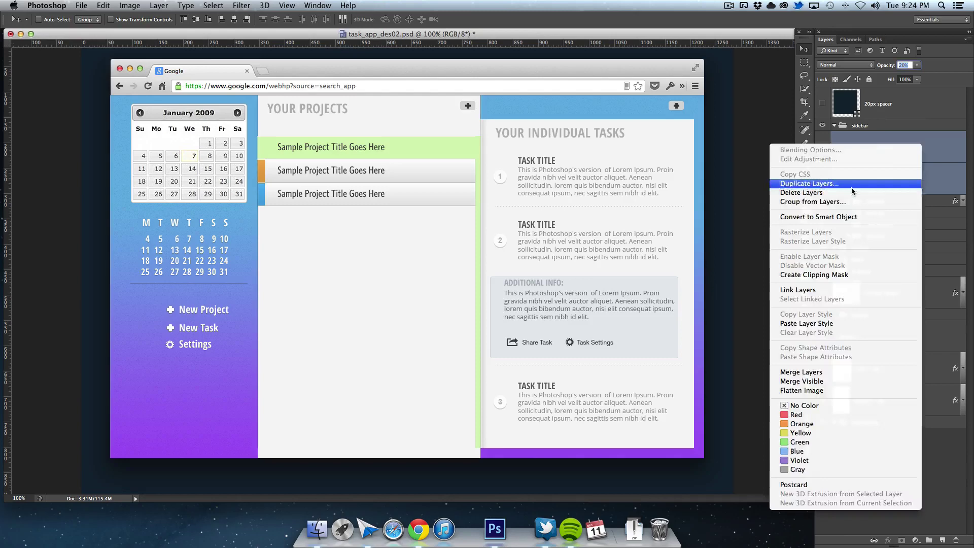
left_click(818, 215)
double_click(866, 148)
type("spacer")
key("Return")
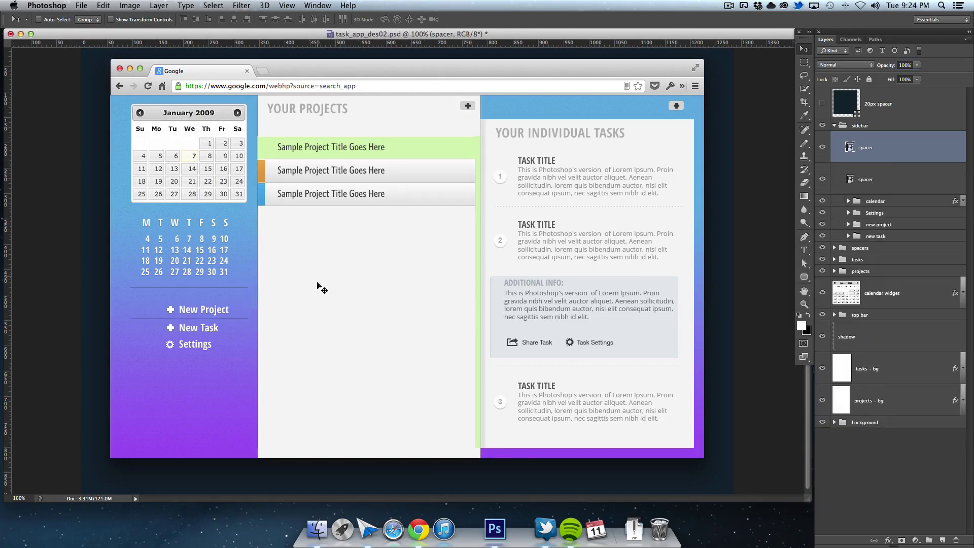
Delete the old calendar widget layer and select the Settings link group
mouse_move(240, 295)
left_click_drag(883, 260, 956, 541)
left_click(885, 179)
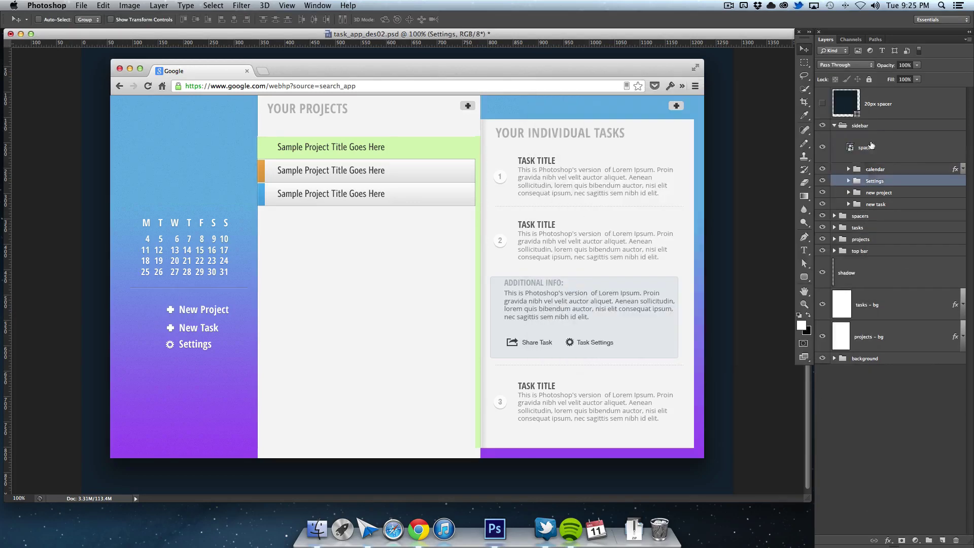
Move the Settings, new project and new task groups left into alignment and save
left_click(876, 172, "shift")
left_click_drag(223, 330, 182, 220)
key("ctrl+semicolon")
key("ctrl+semicolon")
key("ctrl+s")
Draw a white rounded rectangle over the Your Projects plus button
scroll(282, 334, "up", 1)
key("u")
key("ctrl+shift+alt+n")
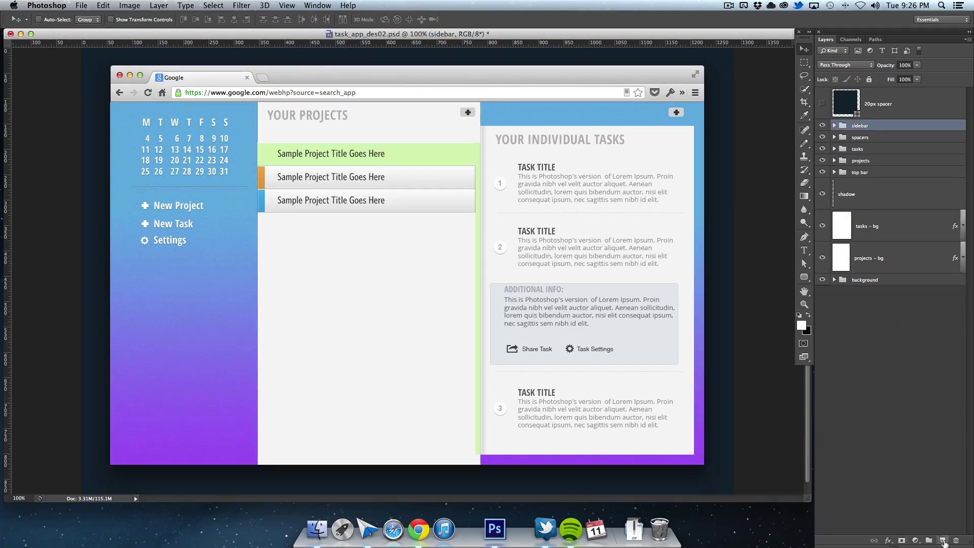
key("ctrl+plus")
left_click_drag(525, 162, 472, 191)
Put the plus sign above the rectangle and give the rectangle a dark grey fill
left_click(835, 158)
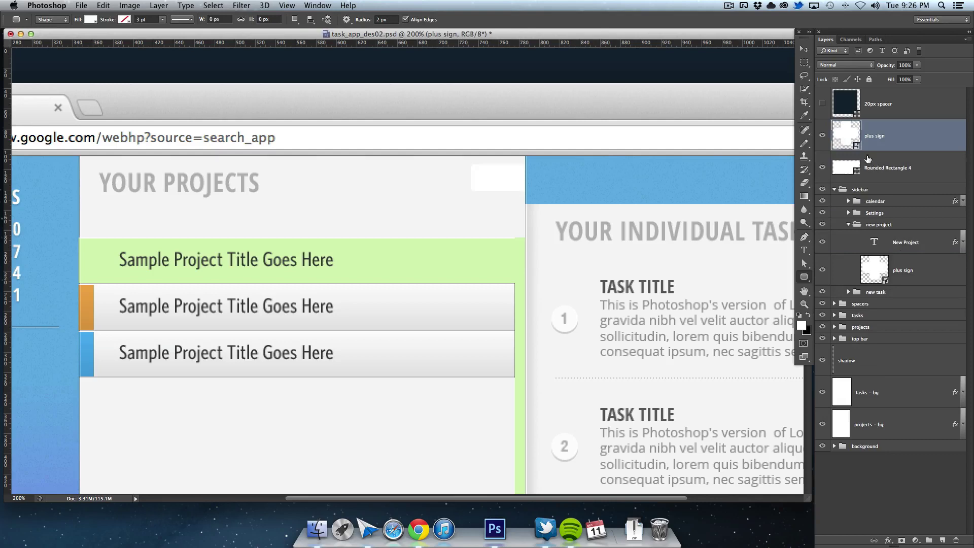
left_click_drag(858, 196, 863, 147)
double_click(846, 167)
left_click(611, 233)
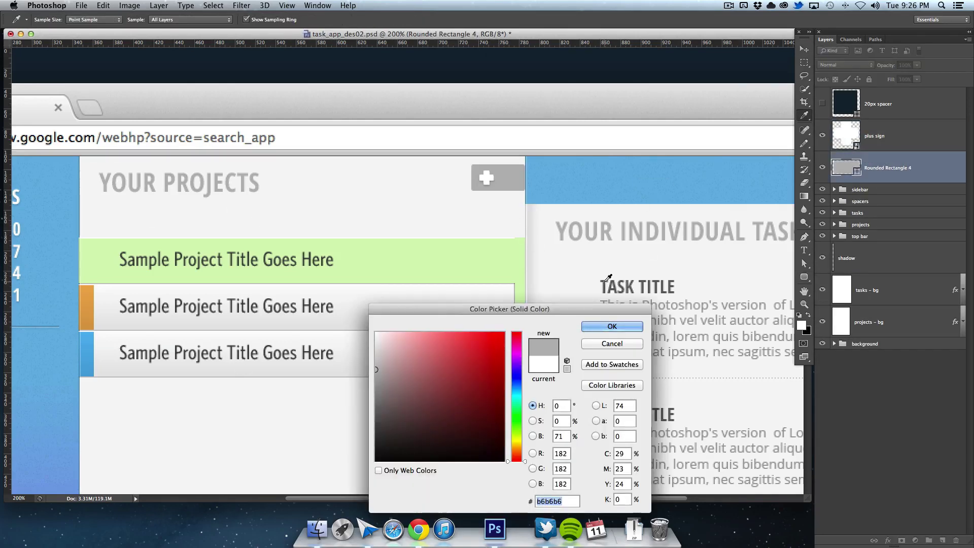
left_click(605, 284)
left_click(613, 326)
Try deleting the rectangle's right corner point, then undo it
key("ctrl+plus")
key("a")
left_click_drag(804, 236, 837, 270)
left_click(504, 226)
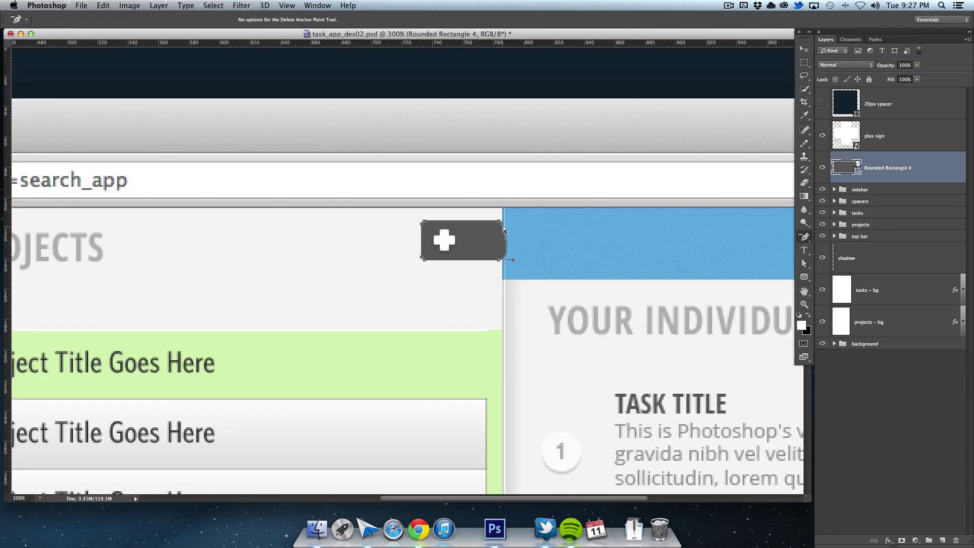
key("ctrl+z")
key("v")
key("ctrl+0")
key("ctrl+plus")
key("ctrl+plus")
key("ctrl+plus")
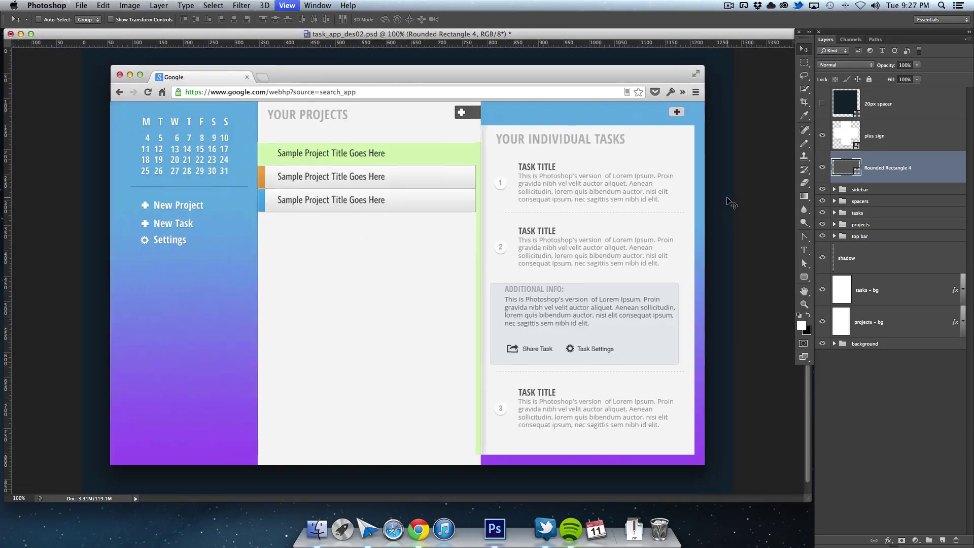
Add a thin Inner Shadow of size 1 to the rounded rectangle
left_click(877, 130)
key("ctrl+plus")
left_click(886, 168)
double_click(934, 167)
left_click(575, 179)
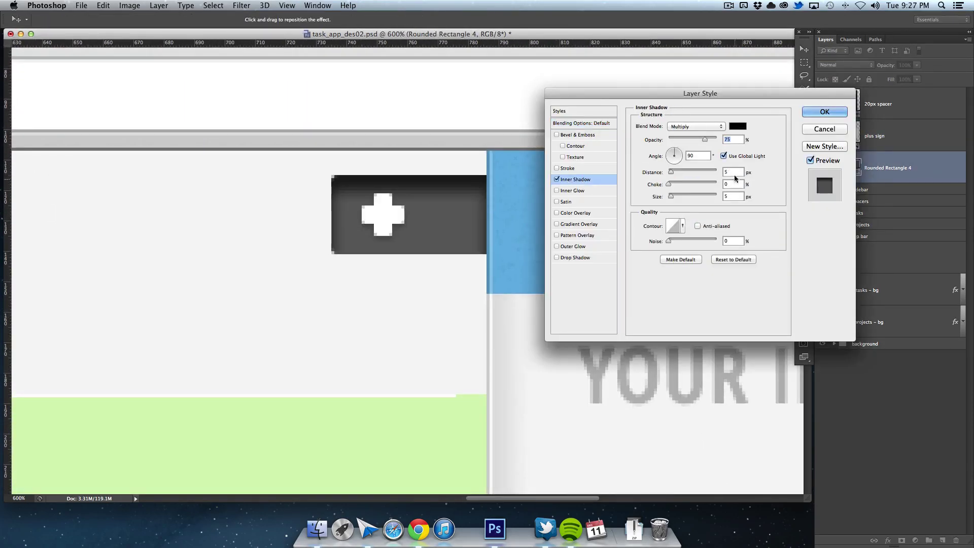
mouse_move(678, 152)
left_mouse_down()
mouse_move(666, 155)
mouse_move(678, 138)
left_mouse_up()
type("1")
key("Tab")
key("Tab")
type("1")
left_click(831, 116)
Remove the stray empty layer and resample the button's fill colour from the mockup
key("ctrl+shift+alt+n")
key("ctrl+plus")
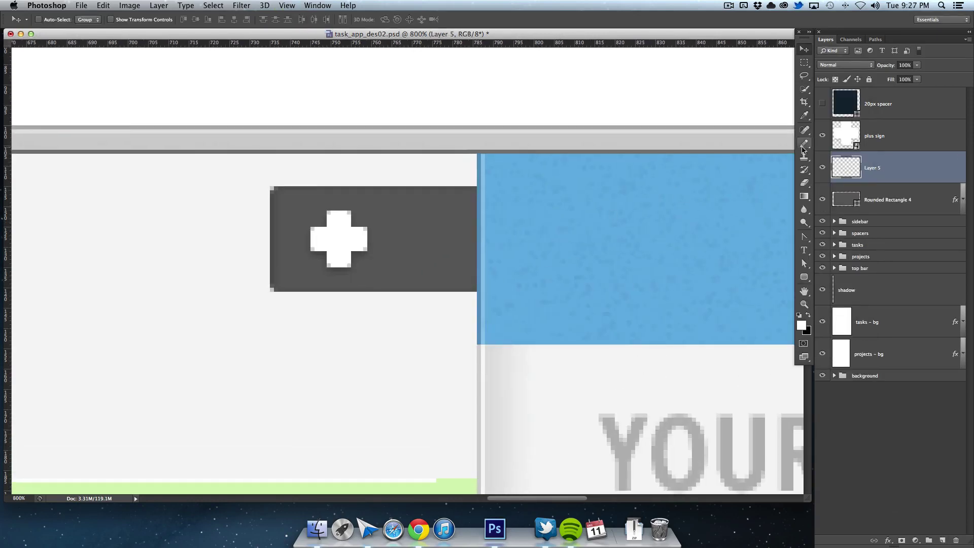
key("ctrl+1")
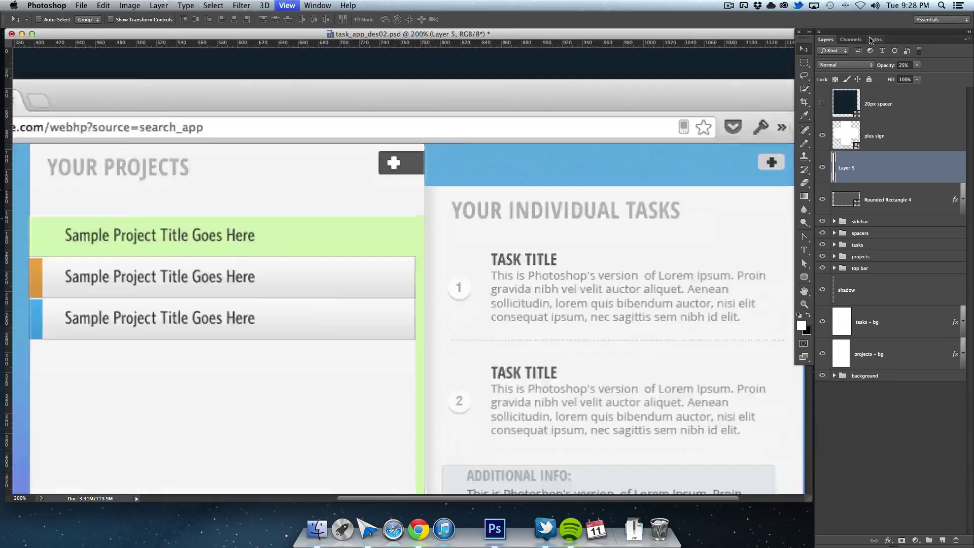
key("Delete")
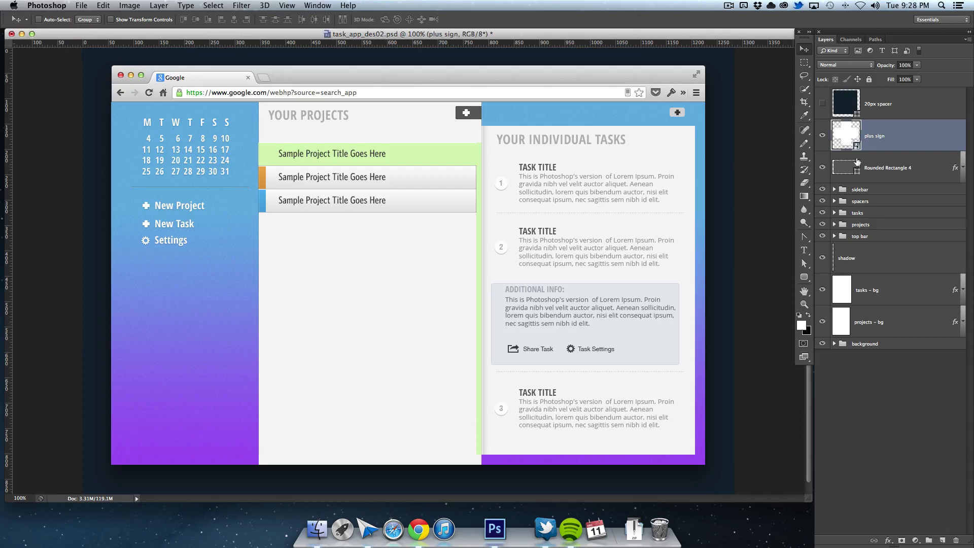
key("a")
double_click(846, 167)
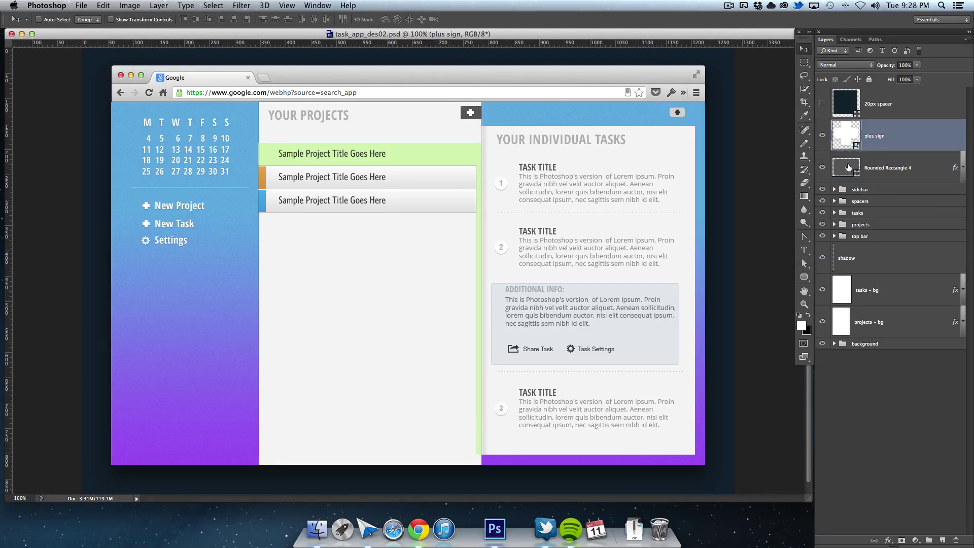
left_click(486, 352)
left_click(612, 326)
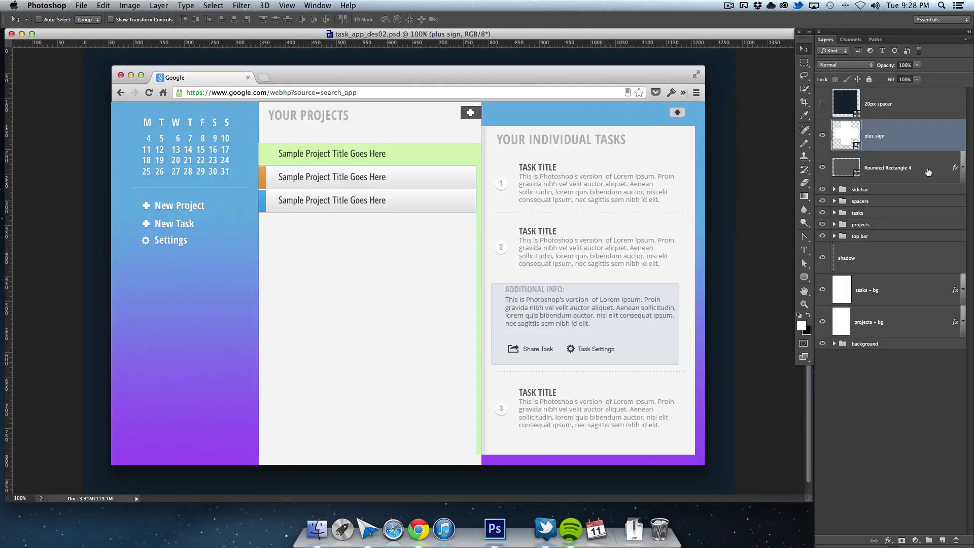
Group the plus sign with Rounded Rectangle 4 and name the group 'btn - new'
left_click(929, 173, "shift")
key("super+g")
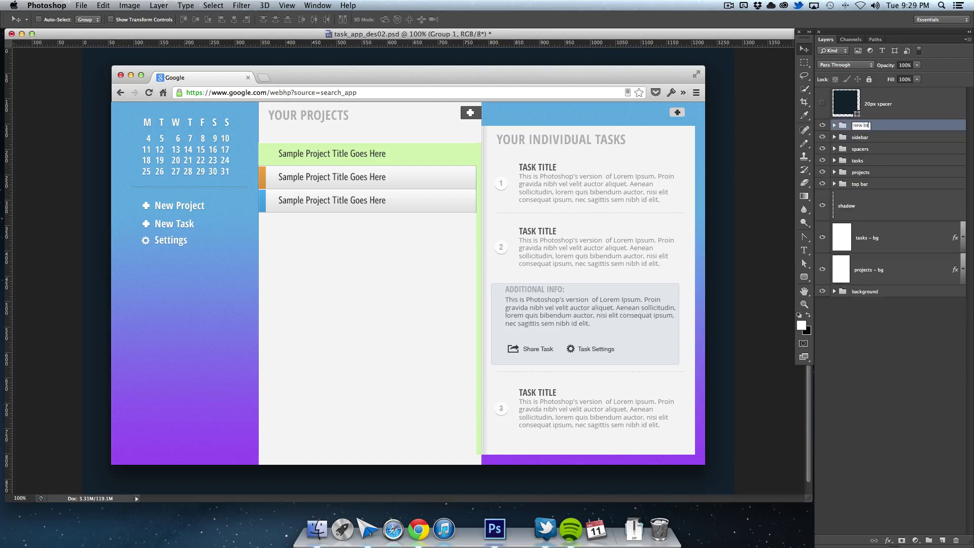
double_click(864, 126)
type("btn - new")
key("Return")
left_click(897, 138)
Put a copy of the button in the tasks group beside the Your Individual Tasks heading, then save
left_click(864, 126)
left_click(834, 160)
left_click_drag(864, 126, 868, 168)
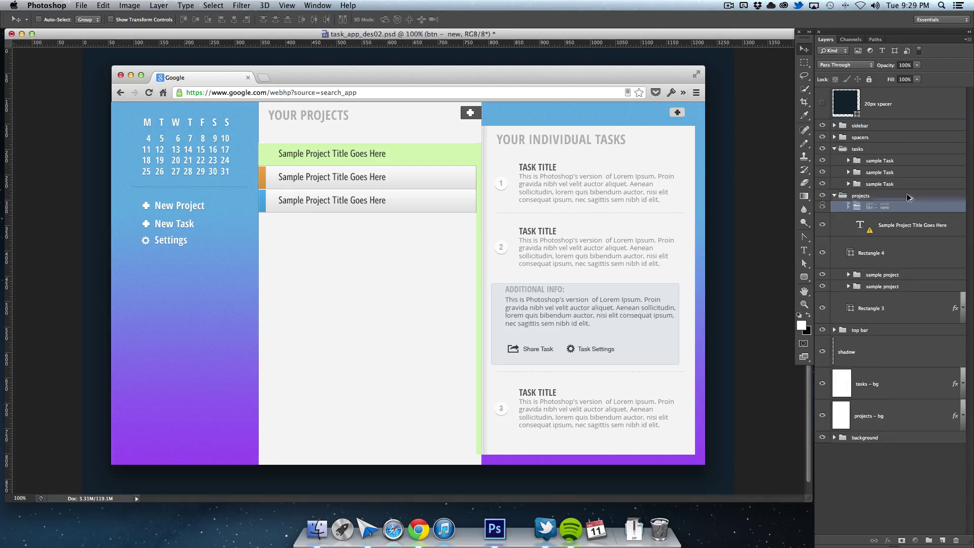
left_click_drag(651, 140, 677, 144)
key("super+s")
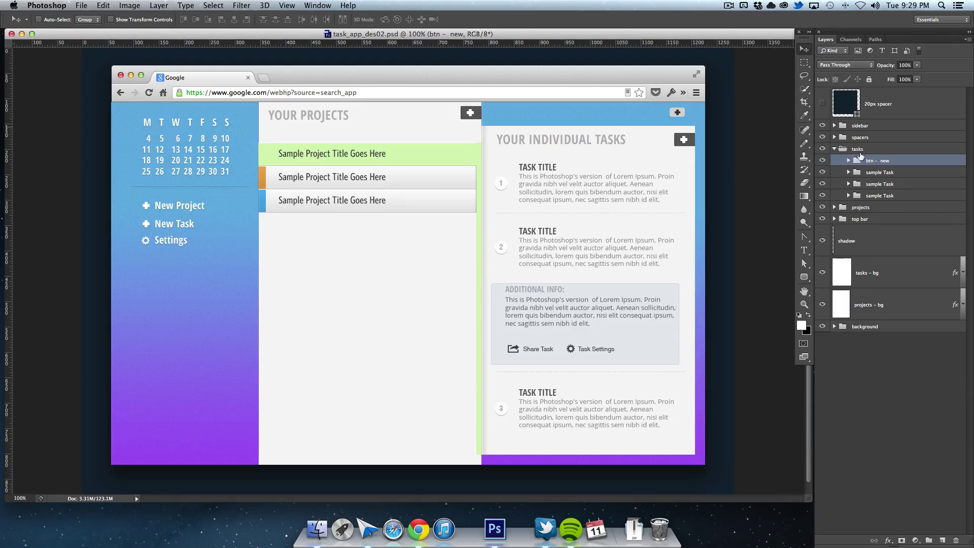